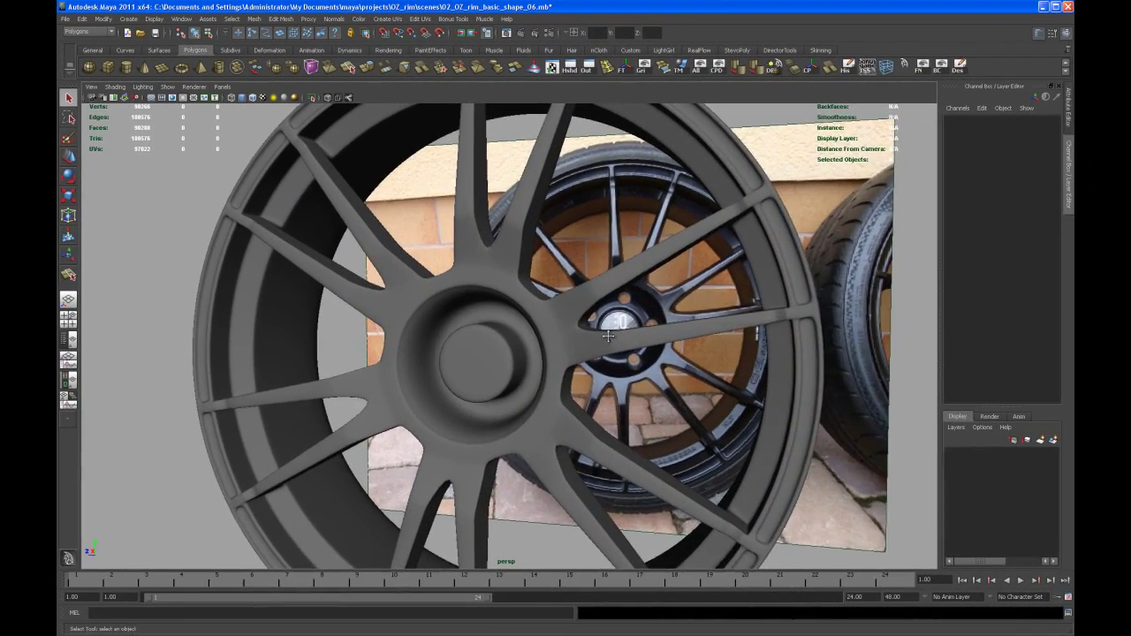
Step: Select the edge loop at the base of the central hub cap in the unsmoothed rim mesh and scale it
left_click_drag(609, 398, 543, 418, "alt")
left_click(557, 413)
key("1")
scroll(546, 420, "up", 8)
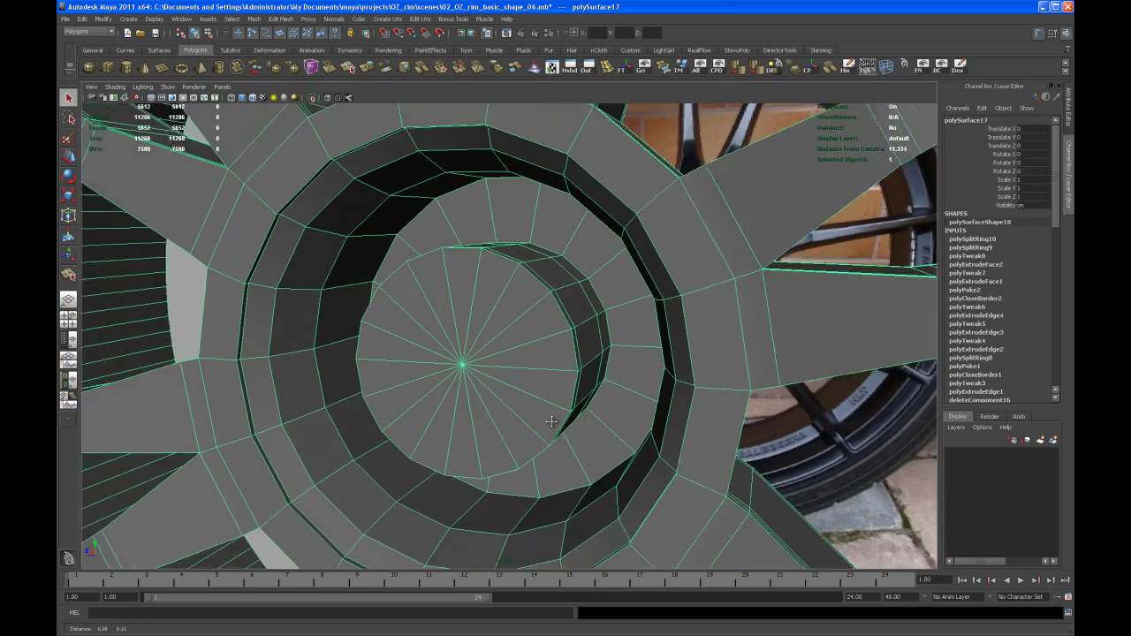
scroll(551, 422, "up", 2)
left_click_drag(540, 424, 557, 272, "alt")
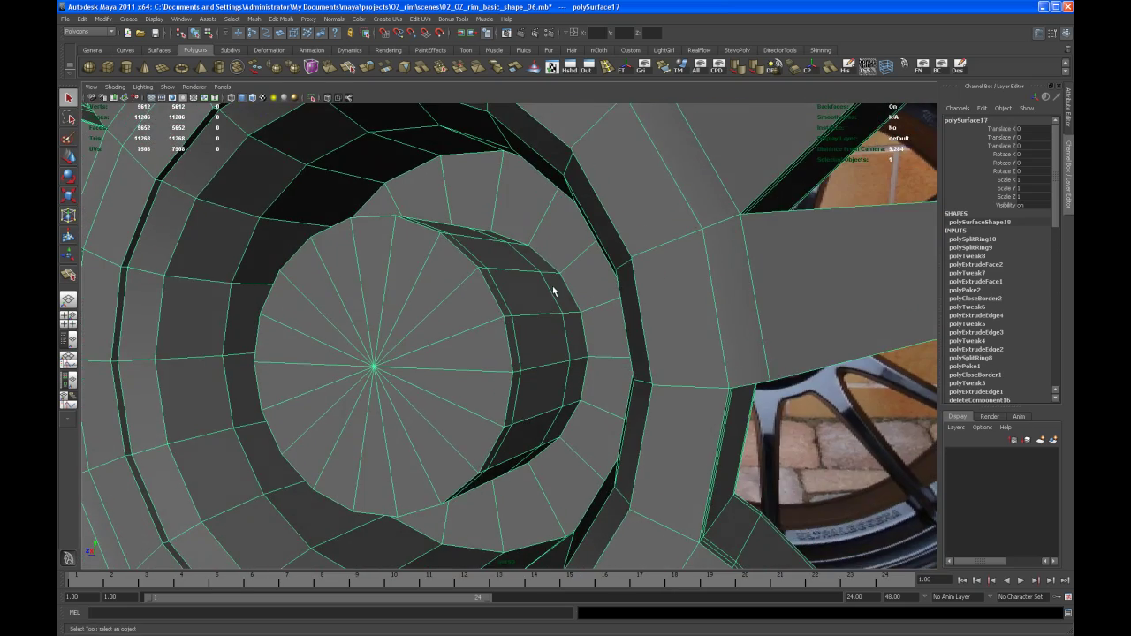
right_click(560, 288)
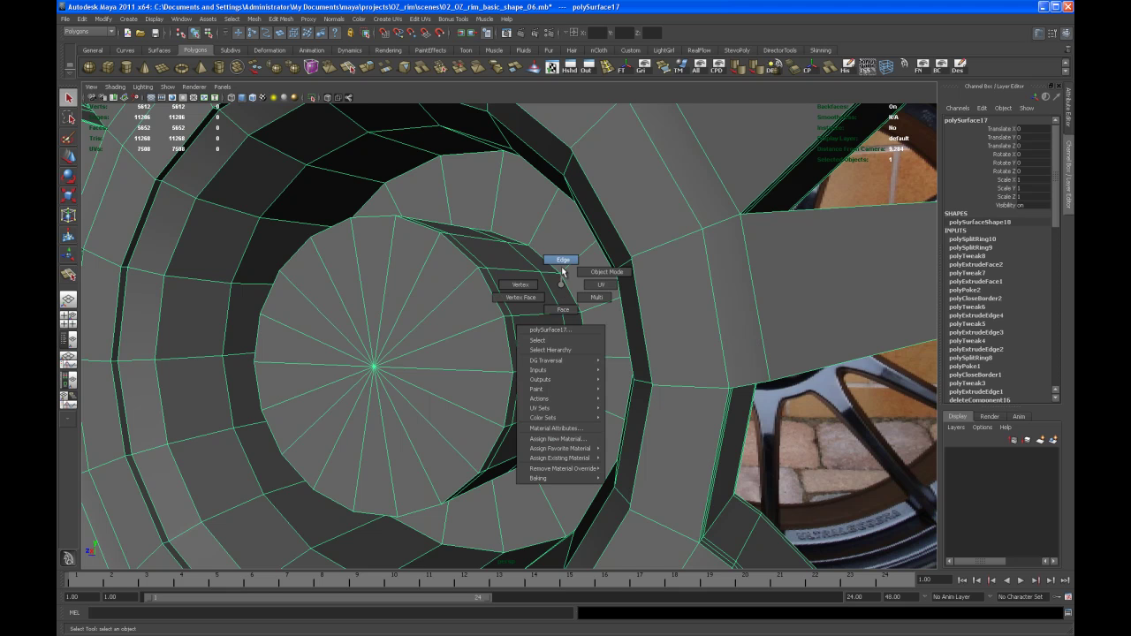
left_click(562, 266)
left_click(568, 292)
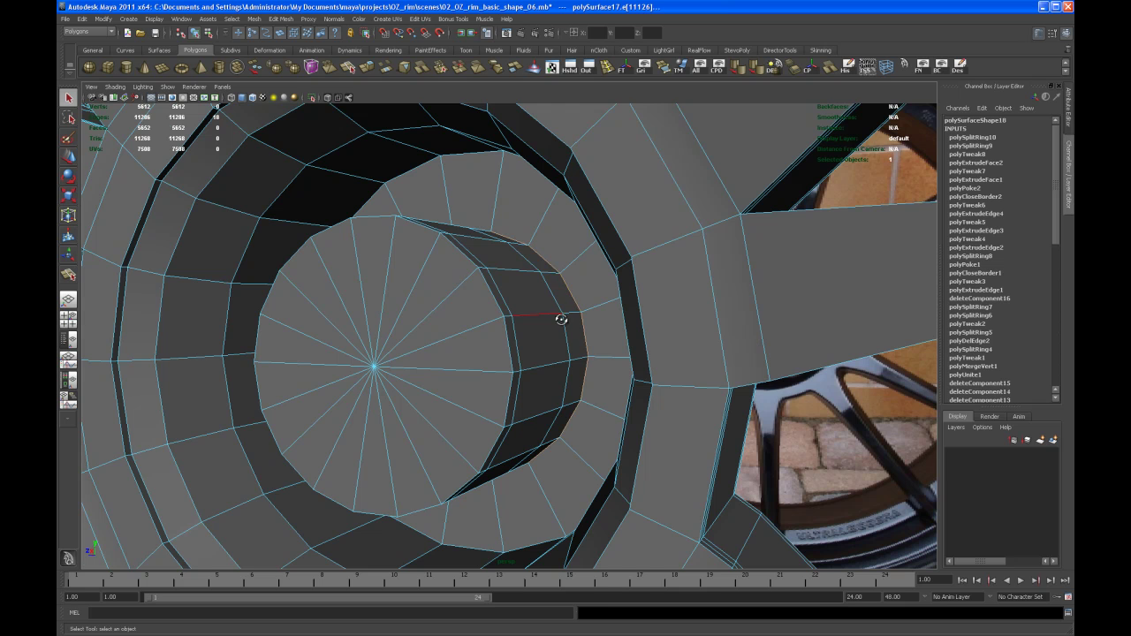
left_click_drag(561, 320, 563, 315, "alt")
key("r")
left_click_drag(478, 343, 489, 338)
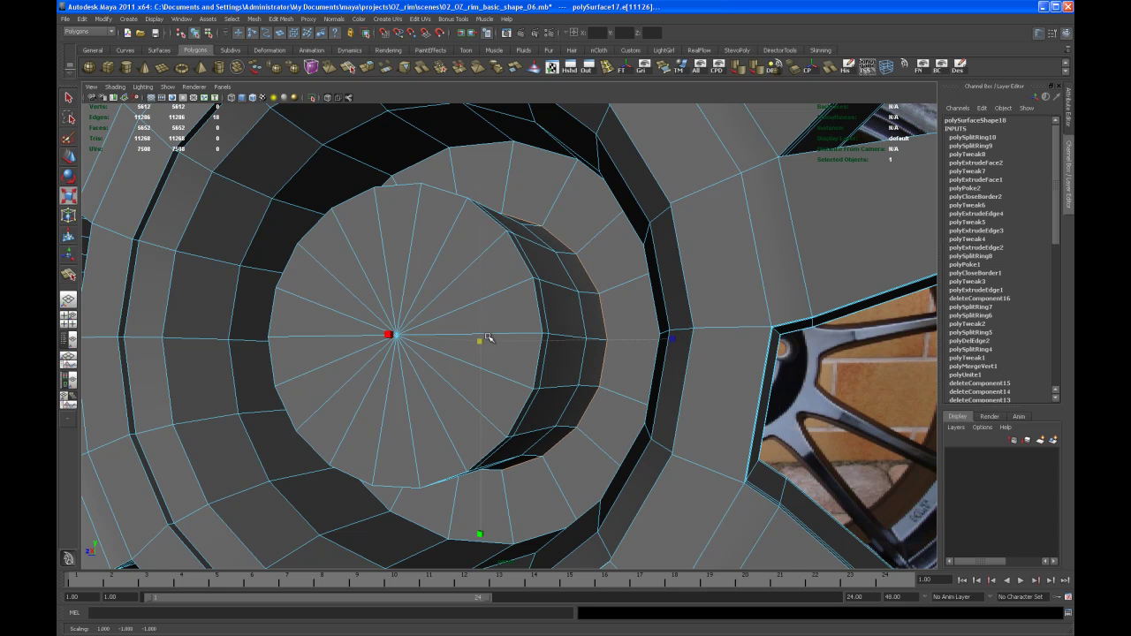
Step: Scale the neighbouring edge loop on the hub cap's side wall, just above its base
left_click(572, 281)
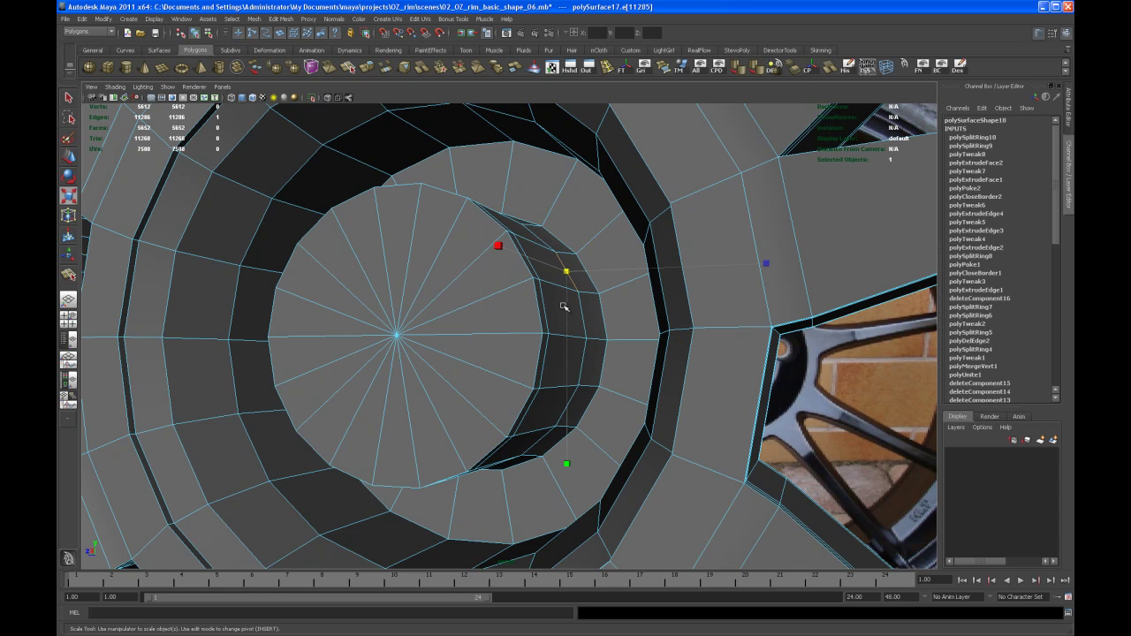
key("q")
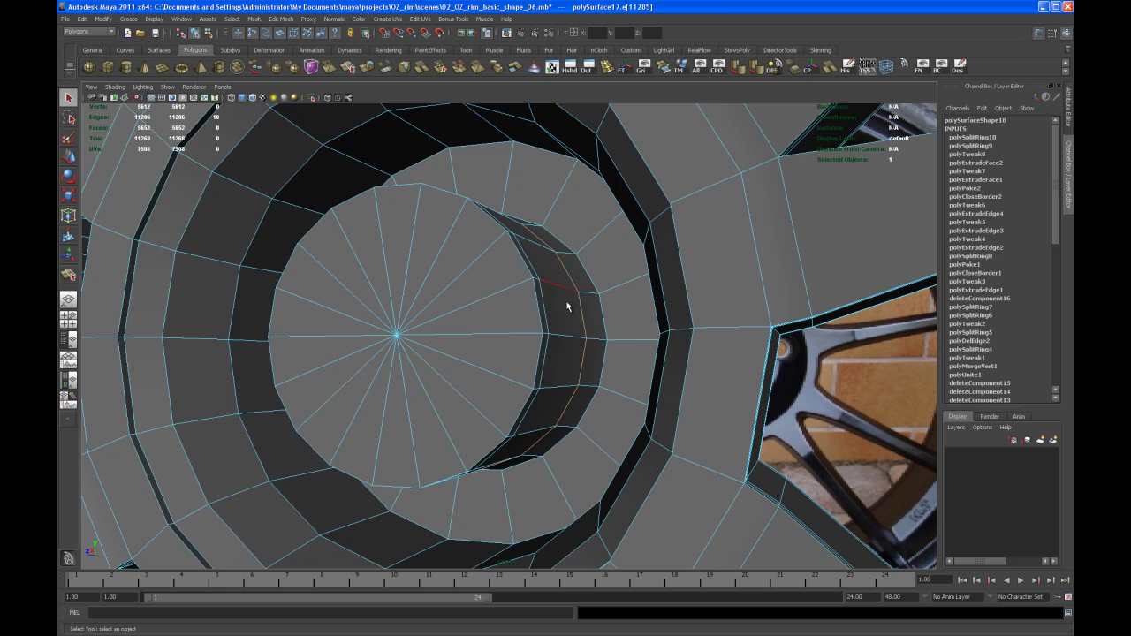
left_click_drag(566, 302, 551, 328, "alt")
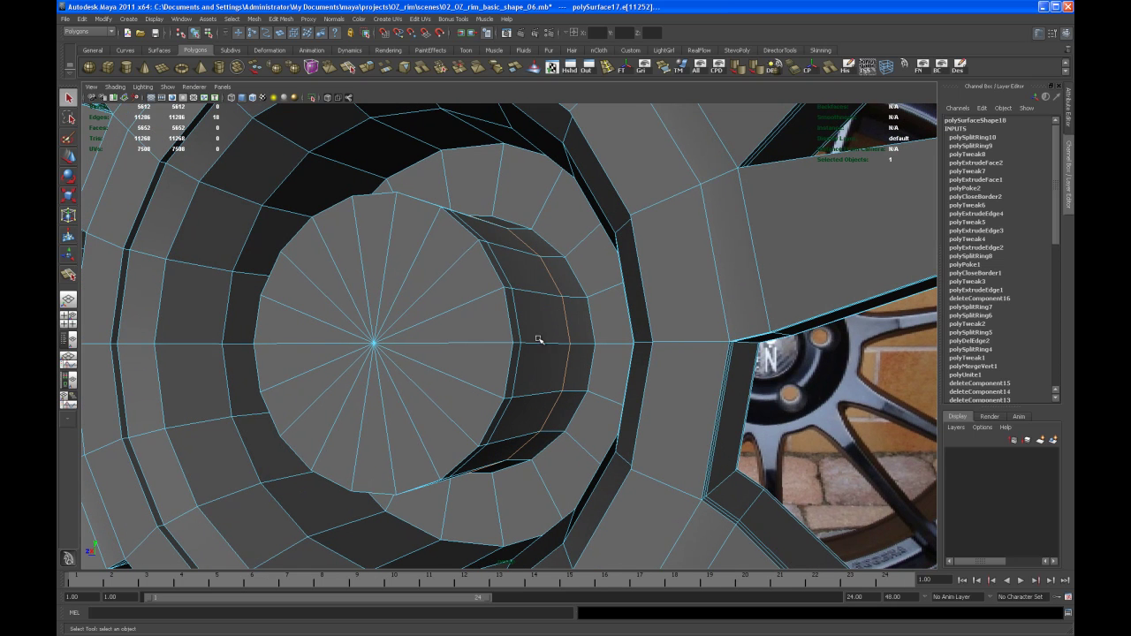
key("r")
left_click_drag(447, 344, 475, 363)
Step: Preview the rim smoothed in object mode and examine the reshaped hub cap
key("3")
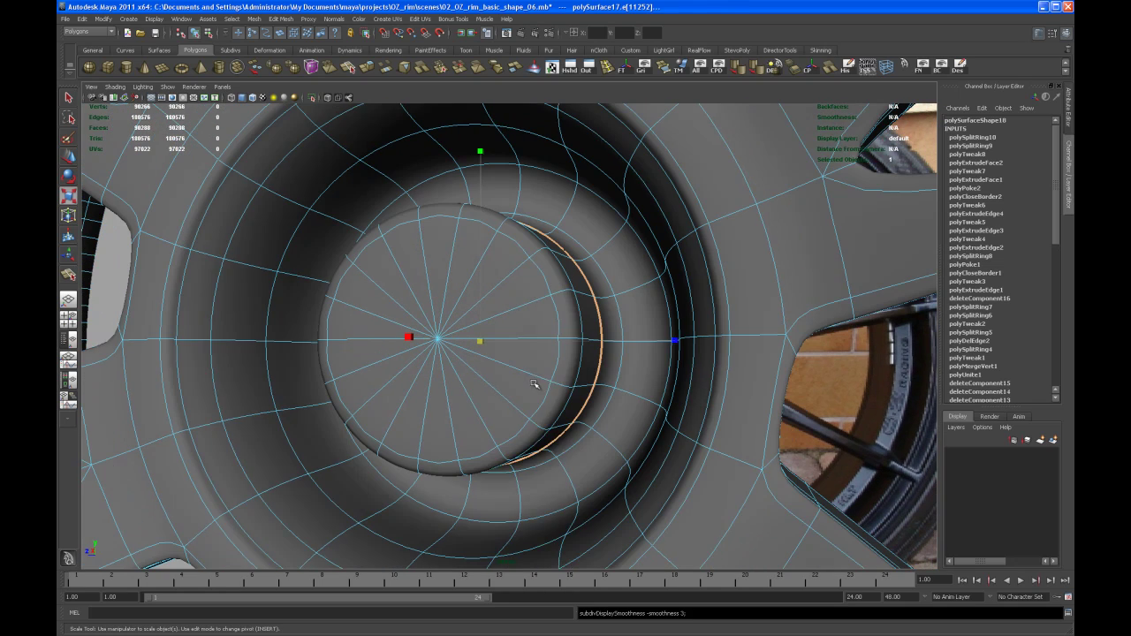
right_click_drag(532, 387, 556, 377)
left_click_drag(533, 387, 528, 401, "alt")
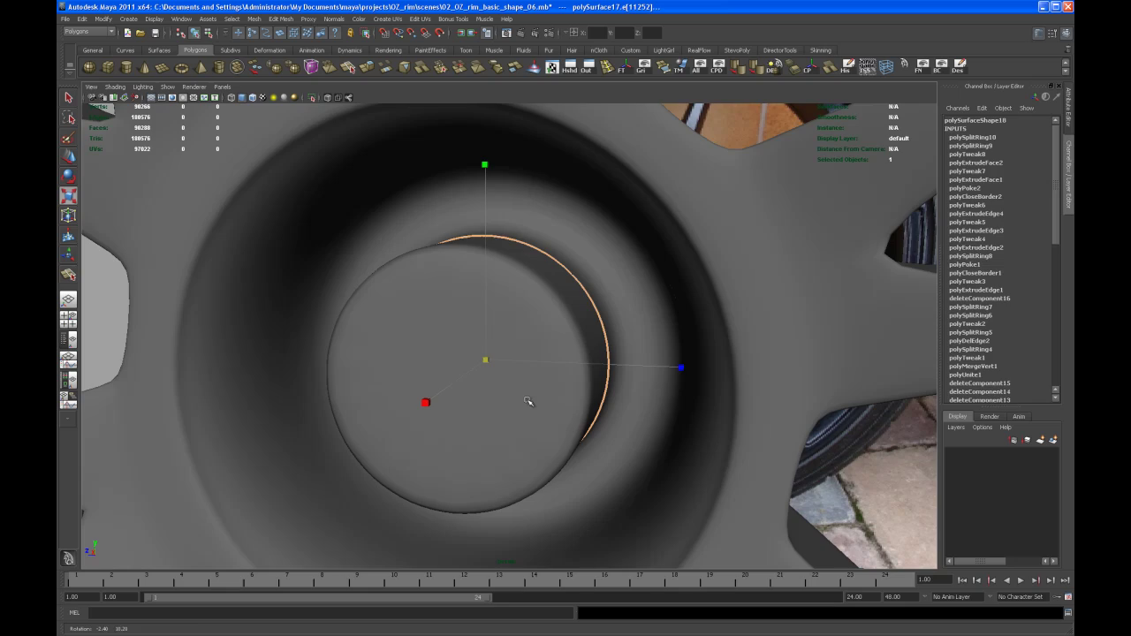
left_click(844, 475)
right_click_drag(844, 475, 482, 380, "alt")
left_click_drag(530, 421, 606, 403, "alt")
right_click_drag(501, 380, 584, 410, "alt")
Step: Scale the inner edge loop of the close pair around the rim of the hub recess
left_click(585, 409)
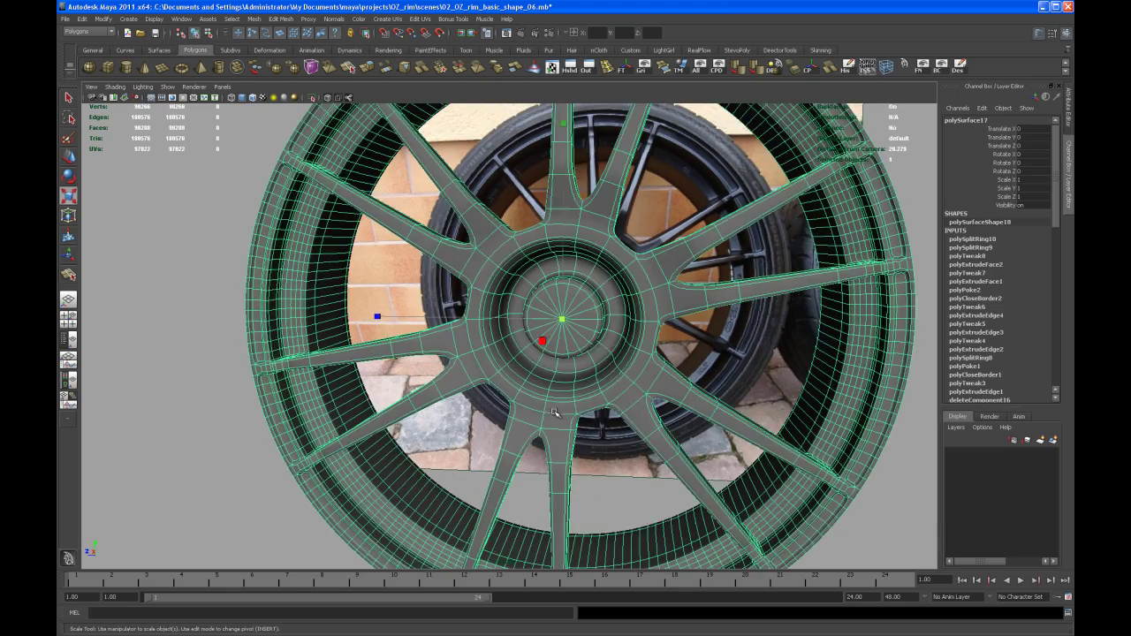
scroll(584, 409, "up", 3)
left_click_drag(584, 409, 539, 454, "alt")
scroll(543, 459, "up", 6)
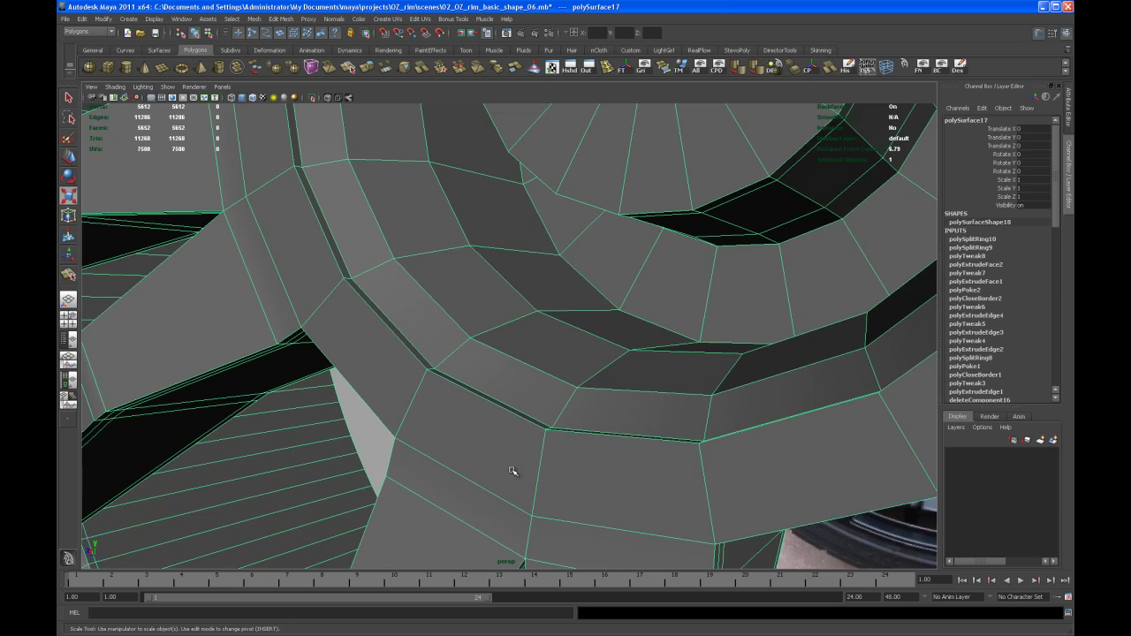
left_click_drag(512, 470, 535, 462, "alt")
scroll(513, 457, "up", 2)
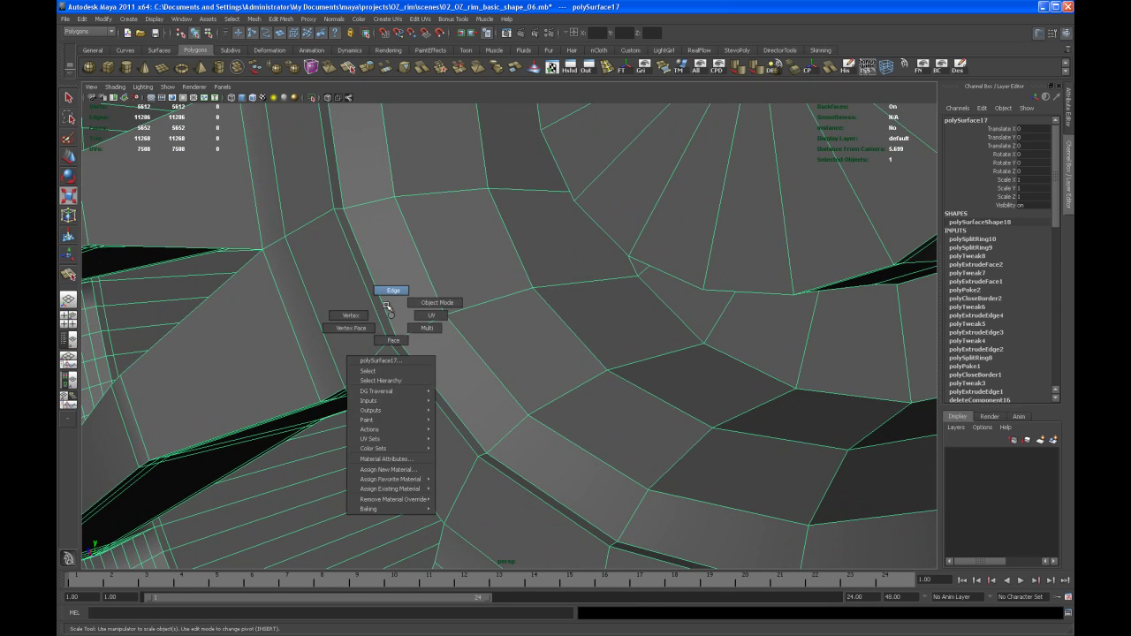
right_click_drag(390, 293, 389, 295)
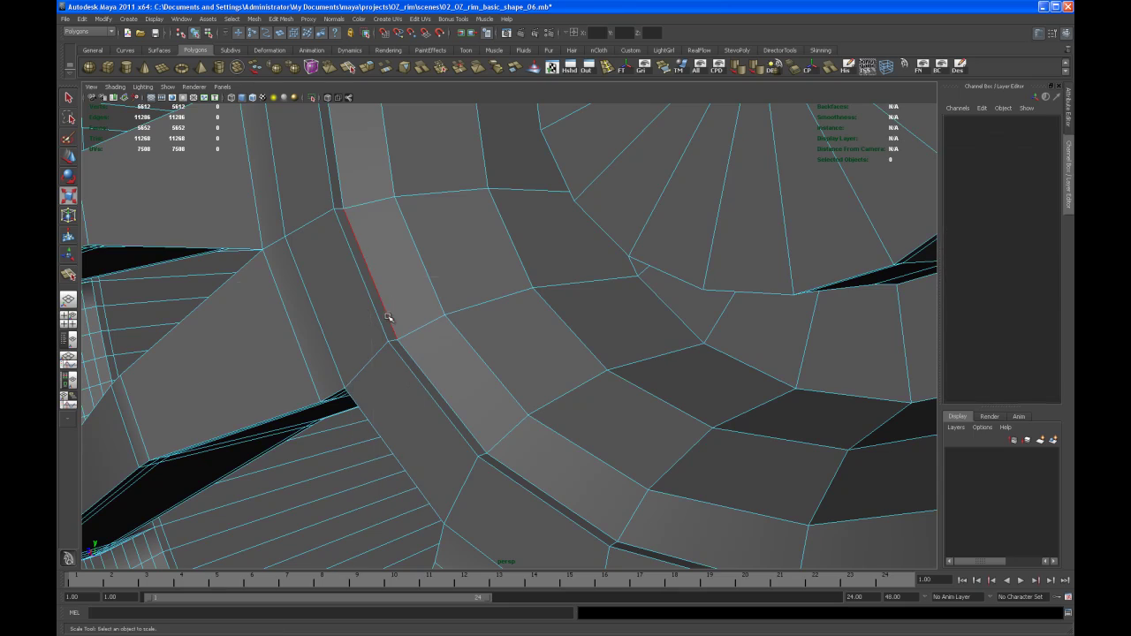
left_click(389, 317)
scroll(415, 309, "down", 8)
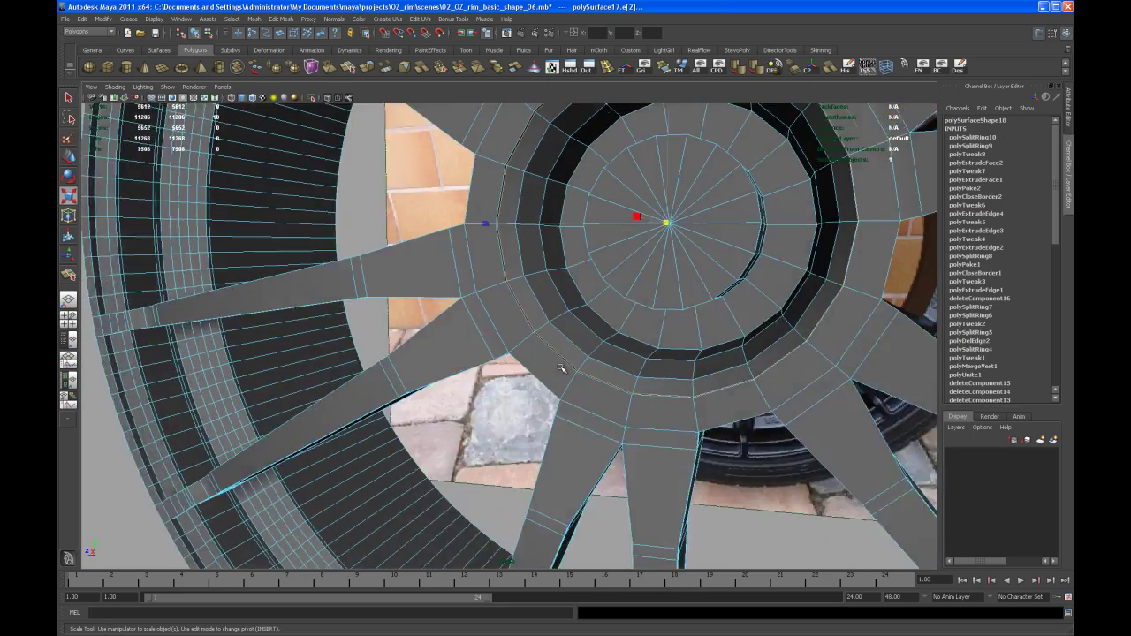
left_click_drag(560, 367, 496, 417, "alt")
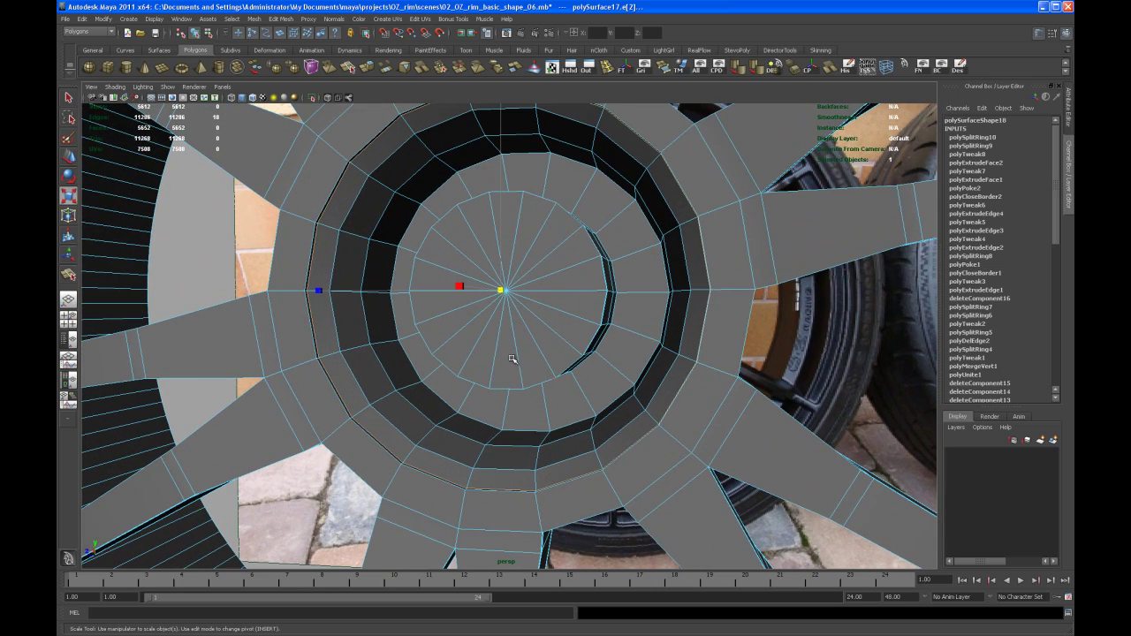
left_click_drag(501, 290, 493, 303)
Step: Examine the hub recess in smoothed preview and compare it with the wheel in the reference photo
key("3")
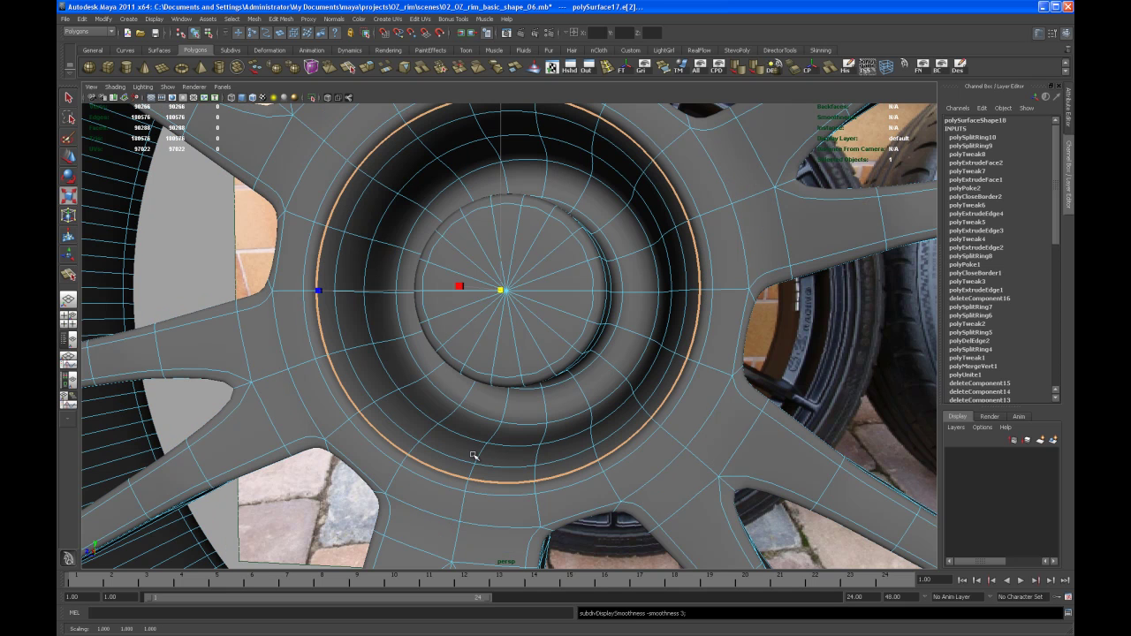
right_click_drag(475, 452, 521, 428)
left_click_drag(522, 429, 547, 453, "alt")
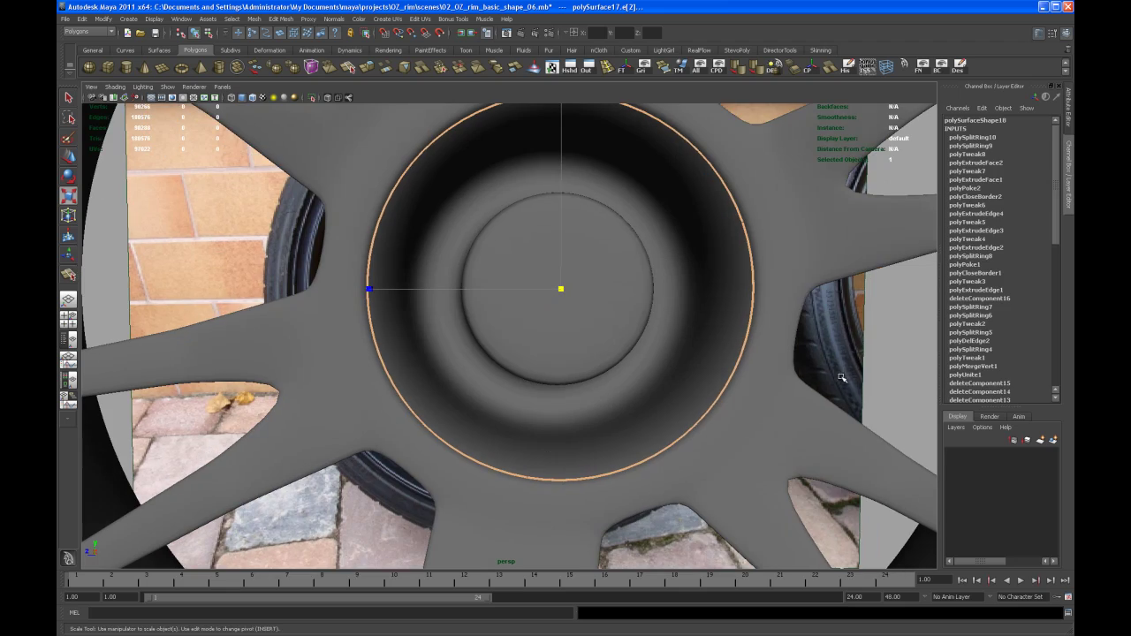
left_click(842, 377)
right_click_drag(842, 376, 627, 365, "alt")
middle_click_drag(627, 364, 624, 378, "alt")
left_click_drag(623, 378, 603, 344, "alt")
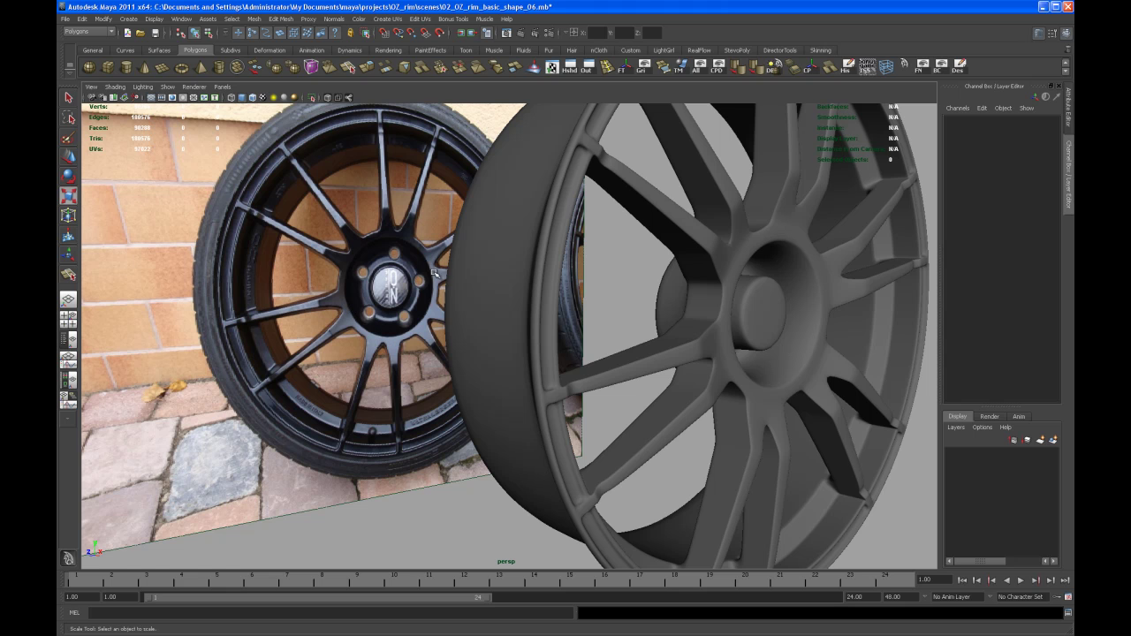
left_click_drag(650, 386, 548, 426, "alt")
Step: Delete the inner edge loop of the close pair around the hub recess's rim
left_click(548, 426)
scroll(546, 442, "up", 6)
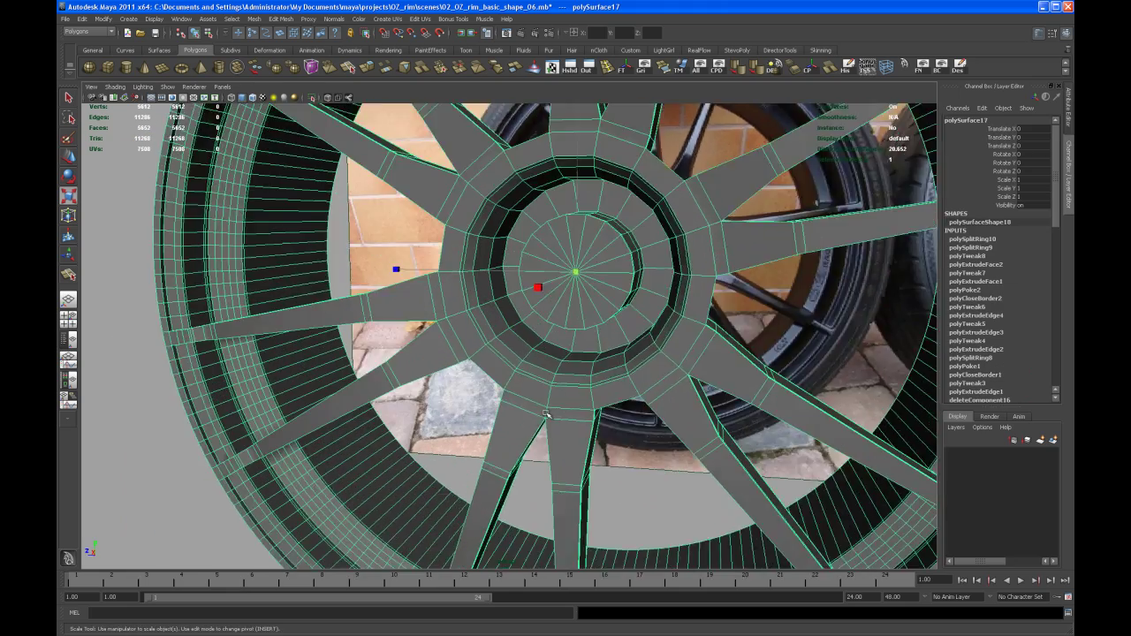
scroll(545, 462, "up", 3)
right_click_drag(468, 427, 465, 403)
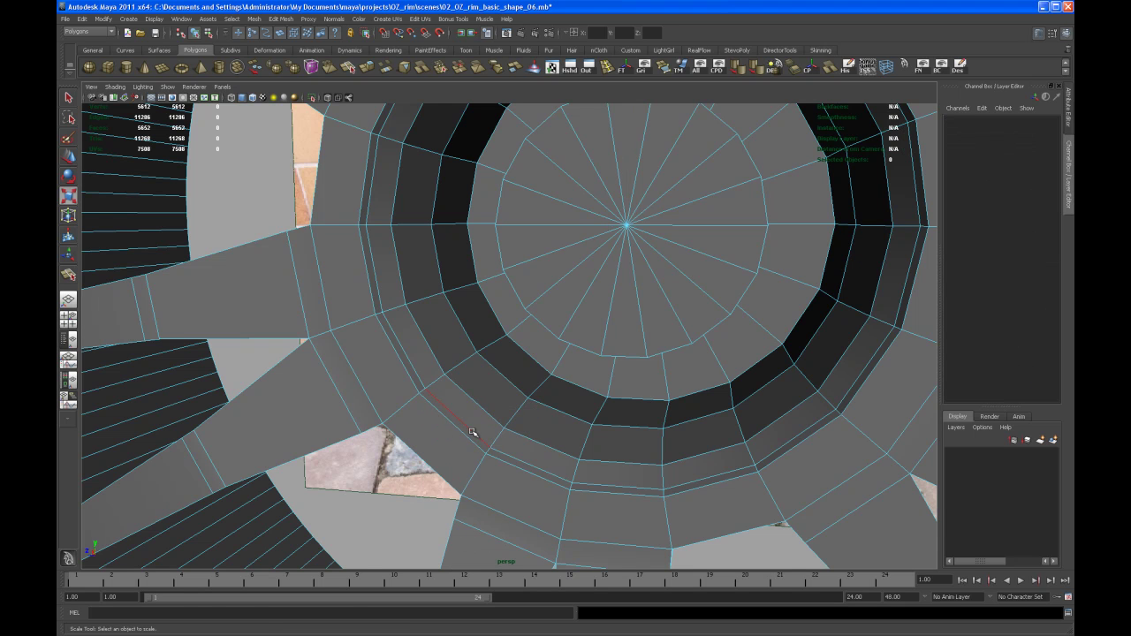
left_click(474, 432)
key("q")
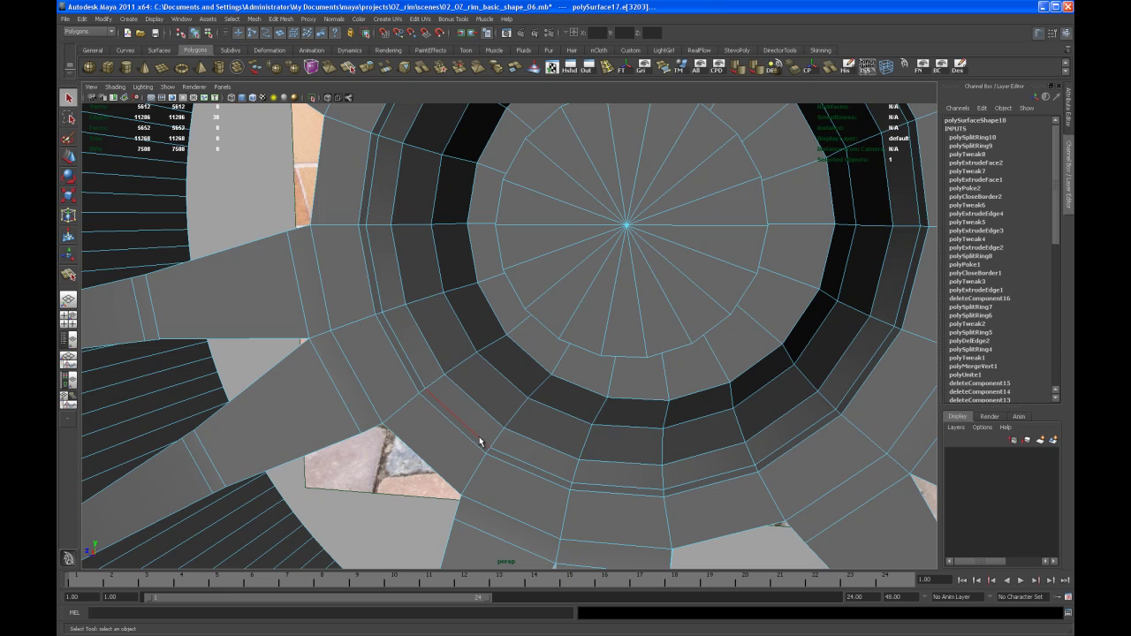
scroll(530, 415, "down", 6)
left_click_drag(541, 375, 496, 388, "alt")
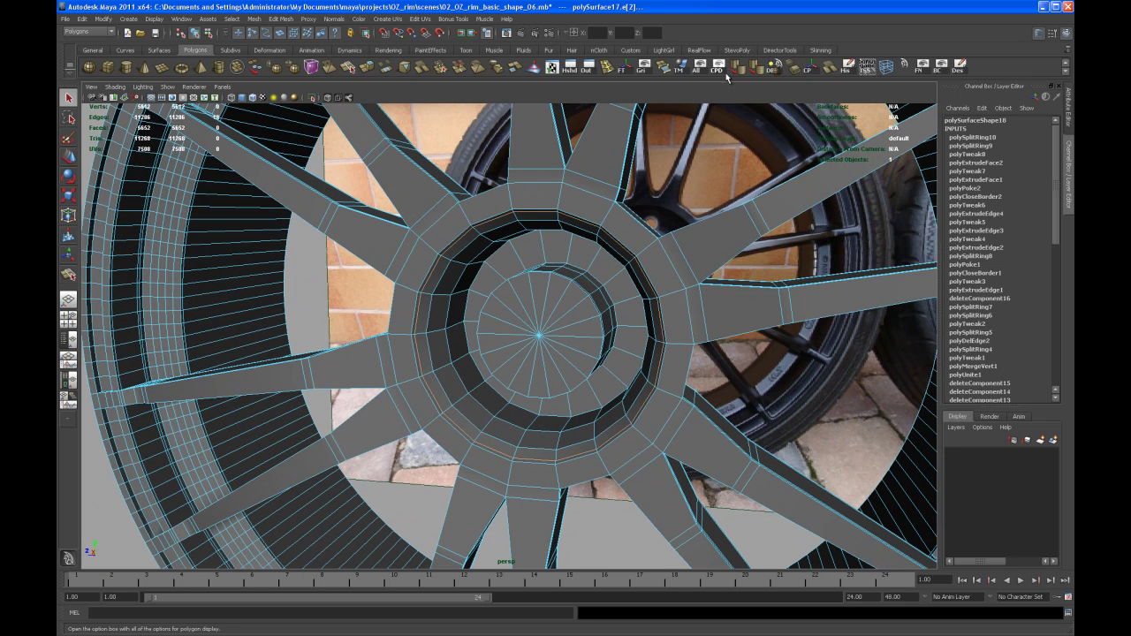
key("r")
Step: Inspect the hub recess without the extra edge loop, in both low-poly and smoothed display, against the reference photo
left_click_drag(579, 335, 687, 352, "alt")
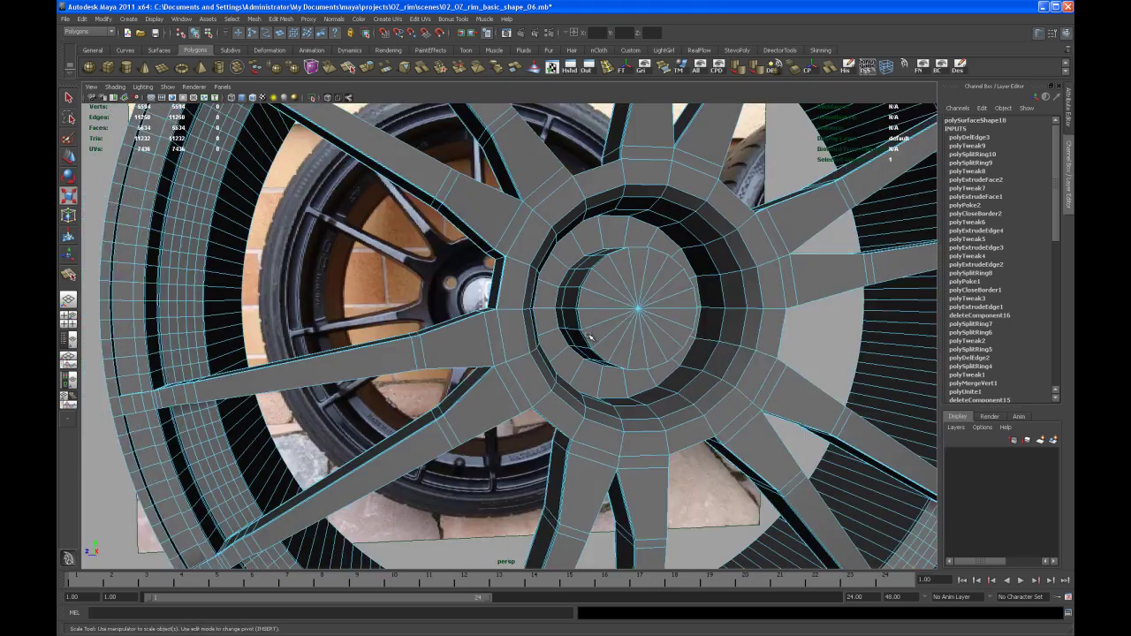
scroll(603, 384, "up", 3)
middle_click_drag(687, 353, 562, 357, "alt")
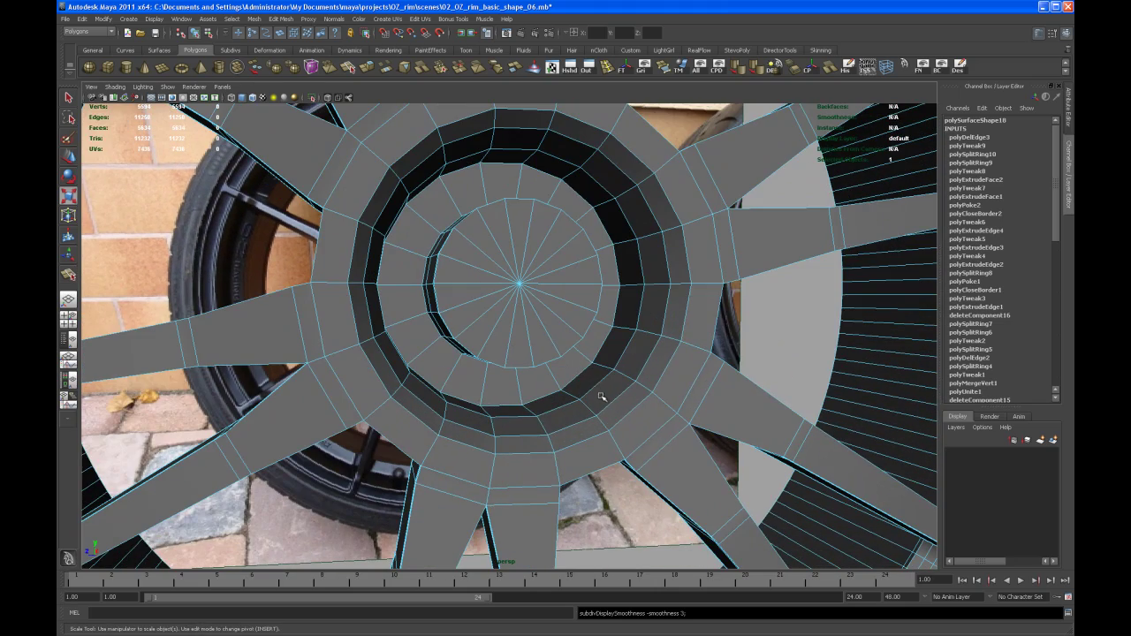
key("3")
scroll(605, 397, "down", 3)
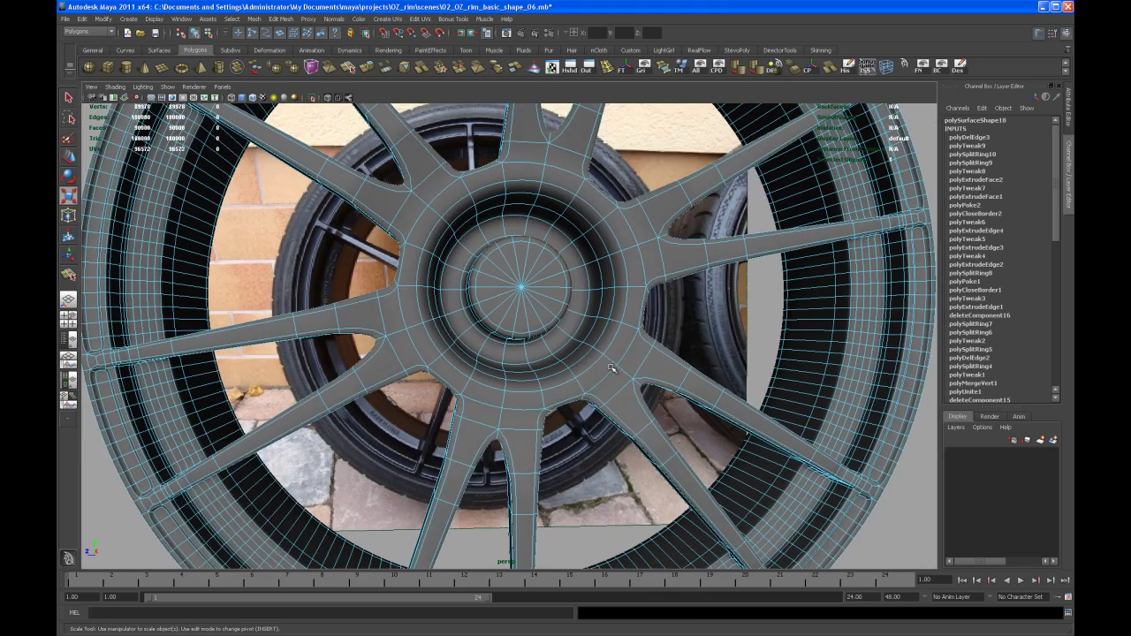
right_click_drag(610, 366, 643, 356)
left_click(668, 347)
scroll(601, 366, "down", 3)
middle_click_drag(596, 367, 616, 370, "alt")
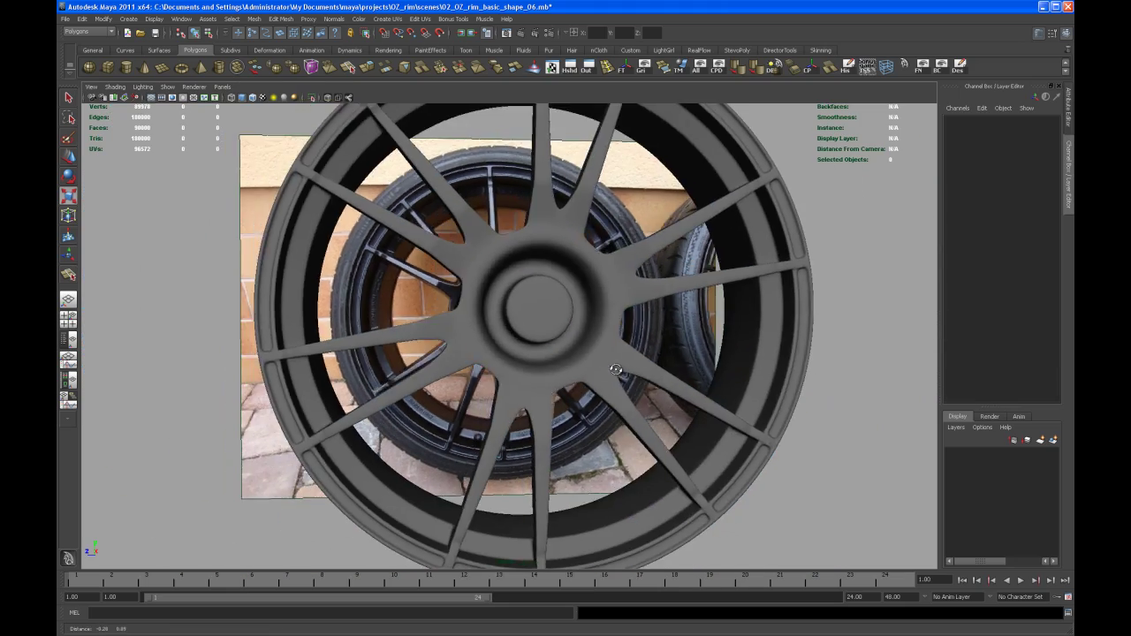
mouse_move(616, 370)
left_mouse_down("alt")
mouse_move(693, 366)
mouse_move(635, 364)
left_mouse_up("alt")
scroll(634, 364, "up", 3)
middle_click_drag(631, 368, 591, 395, "alt")
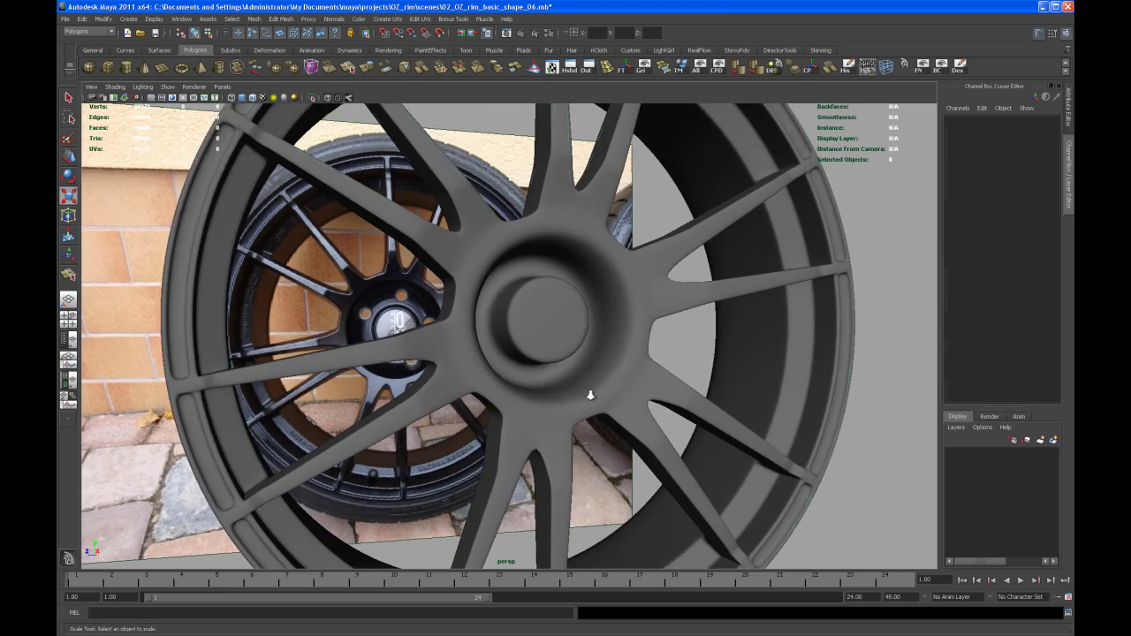
Step: Split the ring of short radial edges just inside the hub recess's rim with a new edge loop, and preview the rim smoothed
left_click(590, 395)
right_click_drag(590, 395, 631, 340, "alt")
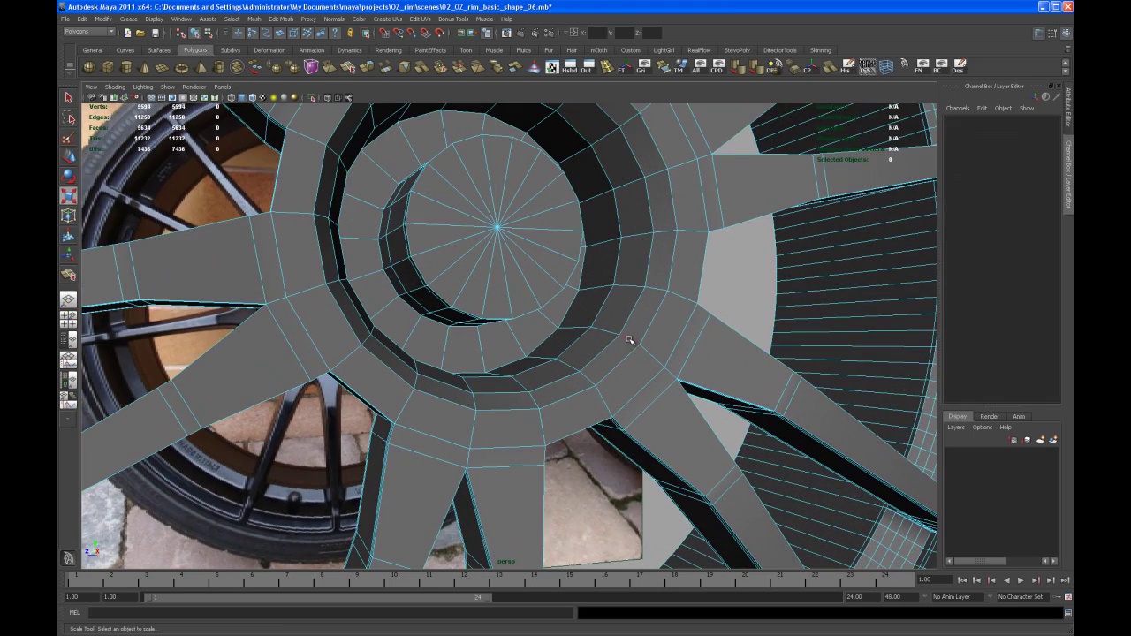
left_click(629, 339)
left_click_drag(629, 339, 603, 362, "alt")
key("q")
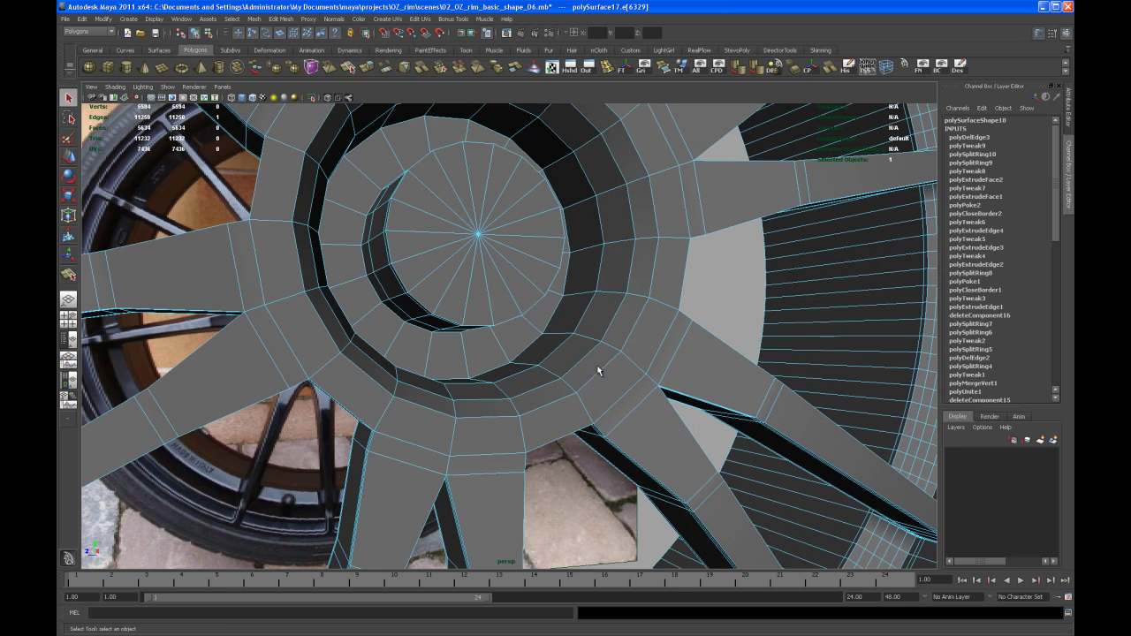
right_click_drag(616, 364, 616, 372, "alt")
left_click(643, 350)
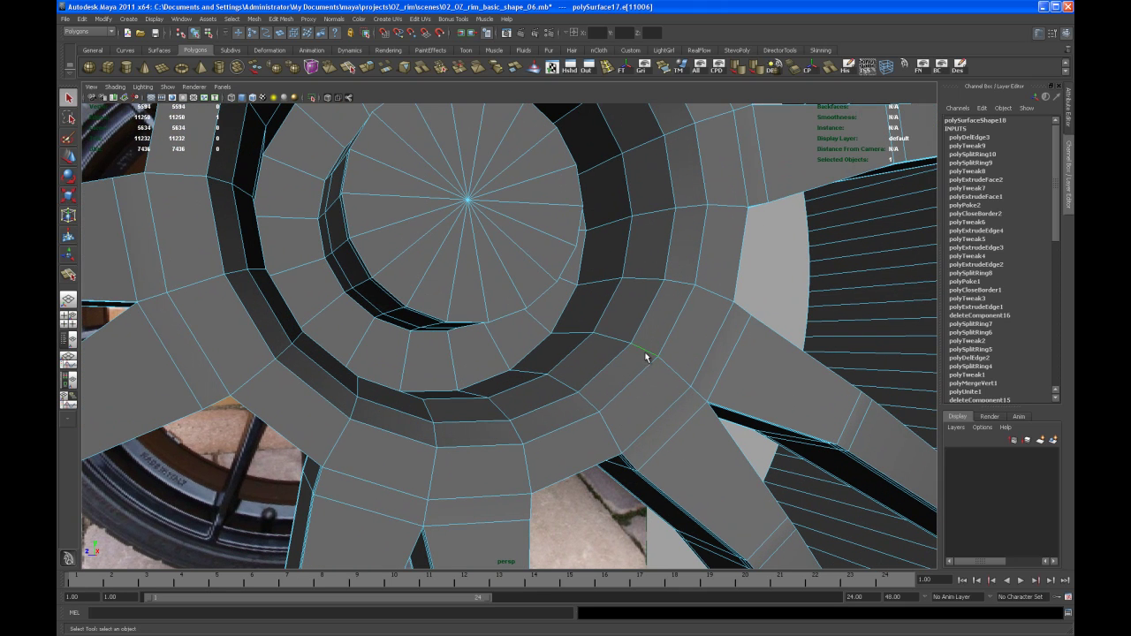
right_click(644, 350, "ctrl")
right_click_drag(644, 351, 607, 371, "ctrl")
key("3")
mouse_move(607, 371)
left_mouse_down("alt")
mouse_move(621, 403)
mouse_move(615, 372)
left_mouse_up("alt")
right_click_drag(615, 373, 672, 344)
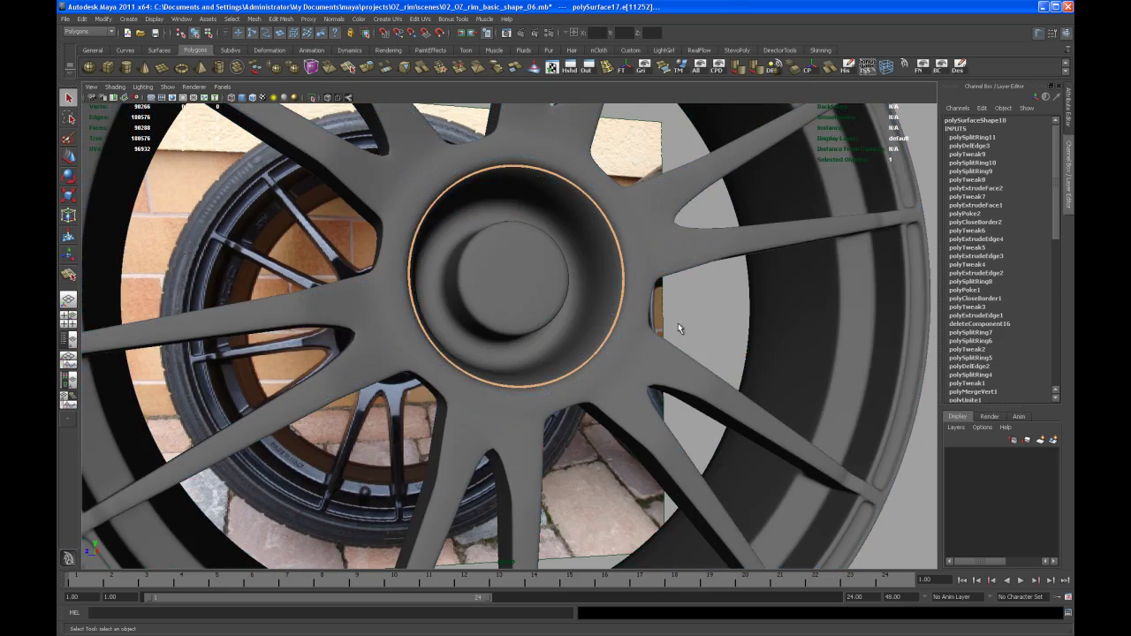
left_click(681, 325)
Step: Select all the triangular faces on the front of the hub's central cap in low-poly display
left_click(640, 366)
key("1")
right_click_drag(618, 385, 589, 437, "alt")
left_click_drag(588, 442, 618, 444, "alt")
right_click_drag(575, 439, 571, 464, "alt")
middle_click_drag(571, 464, 540, 478, "alt")
left_click_drag(572, 415, 550, 413, "alt")
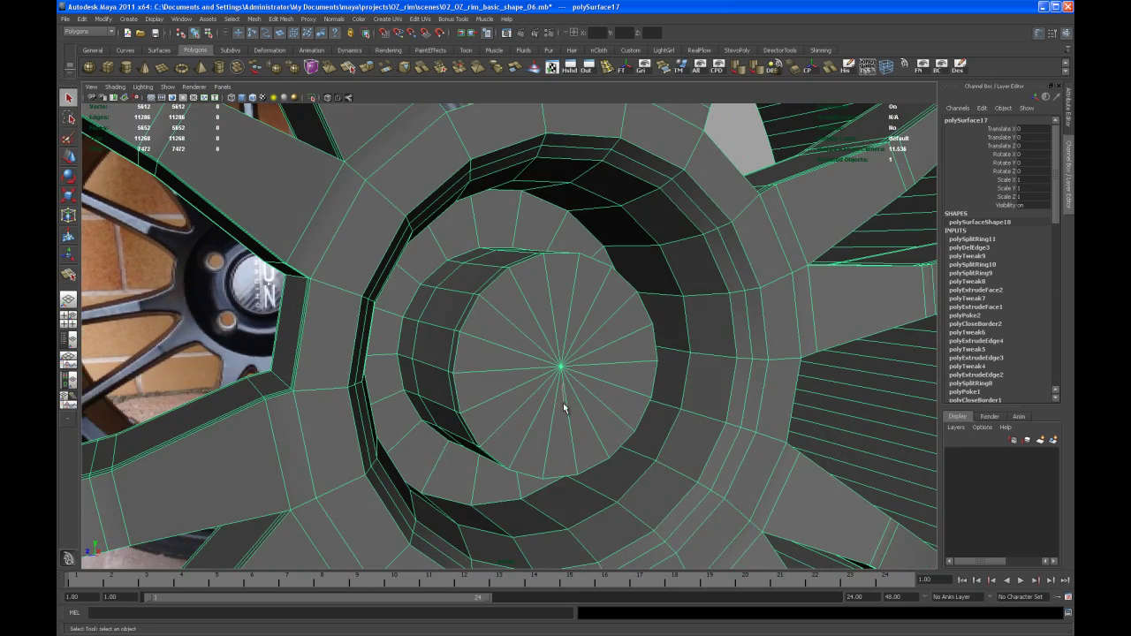
right_click_drag(564, 415, 567, 414)
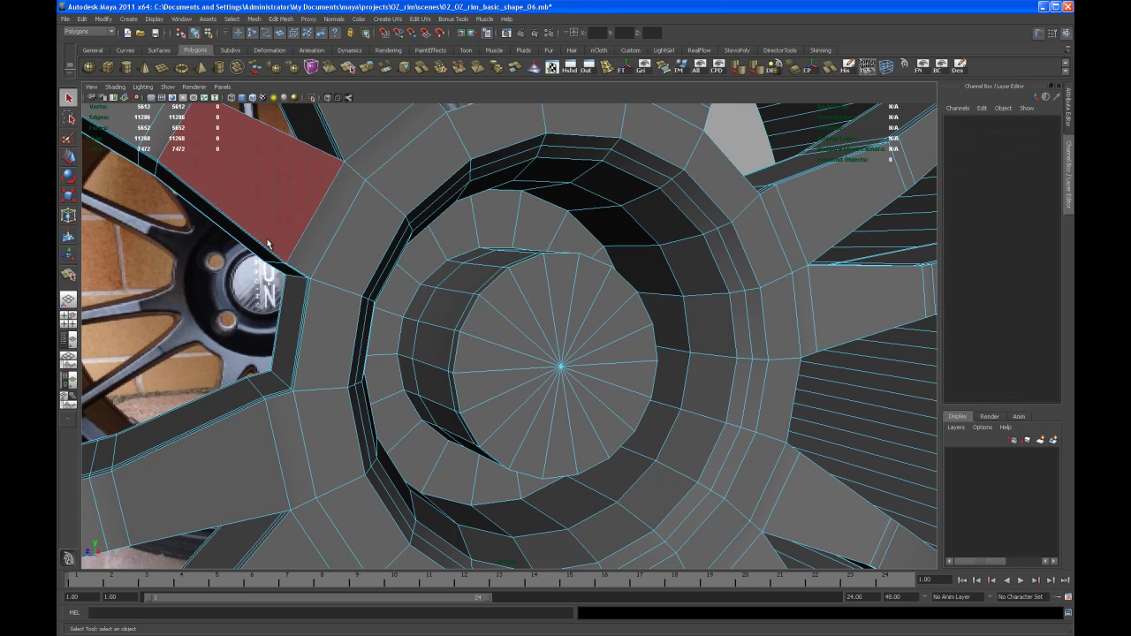
left_click(69, 141)
left_click(614, 351)
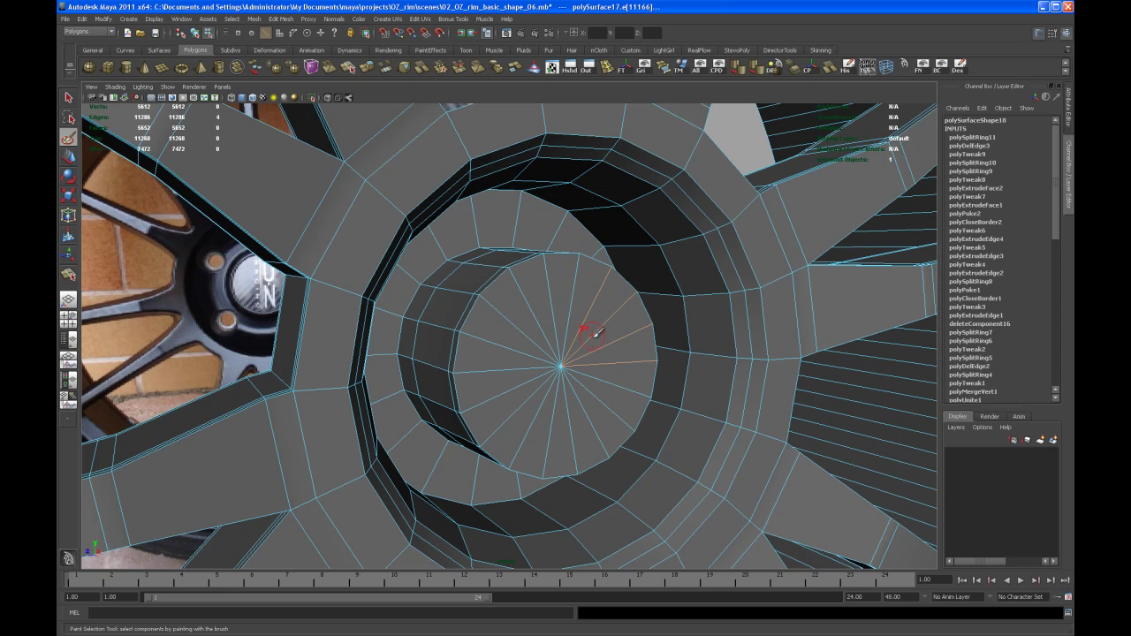
key("ctrl+z")
mouse_move(591, 334)
right_mouse_down()
mouse_move(579, 329)
mouse_move(608, 339)
right_mouse_up()
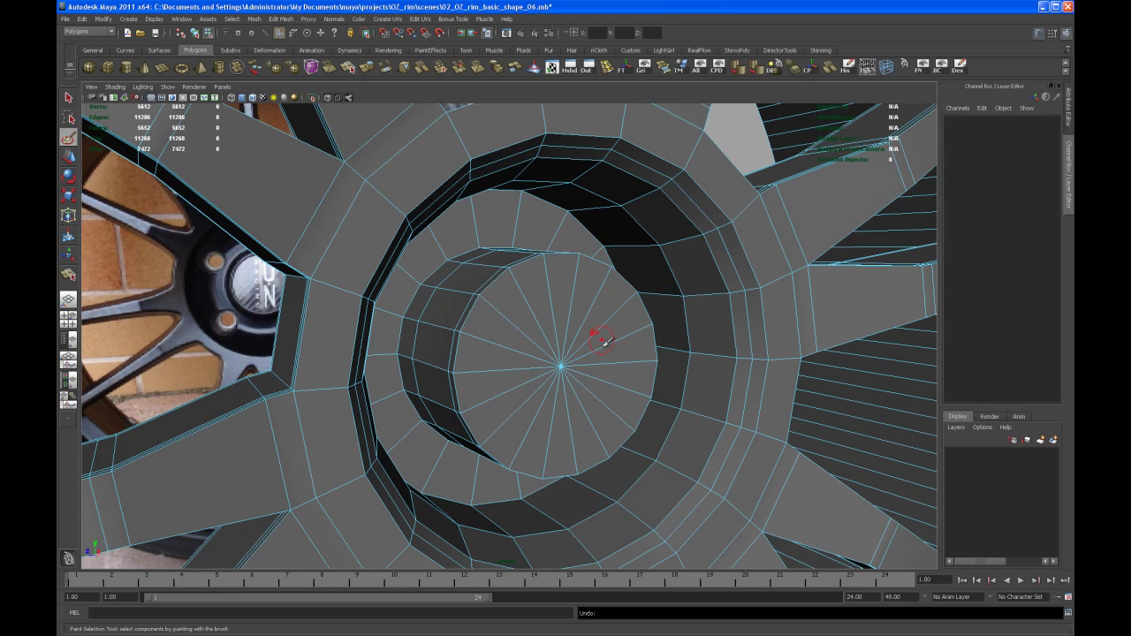
mouse_move(597, 322)
left_mouse_down()
mouse_move(551, 303)
mouse_move(500, 358)
mouse_move(535, 318)
mouse_move(542, 424)
mouse_move(608, 334)
mouse_move(621, 350)
mouse_move(542, 381)
mouse_move(551, 395)
left_mouse_up()
Step: Extrude the central cap's front faces and scale them slightly inward to form a narrow border ring
right_click_drag(550, 394, 543, 396, "alt")
middle_click_drag(543, 397, 712, 356, "alt")
left_click_drag(584, 327, 629, 333, "alt")
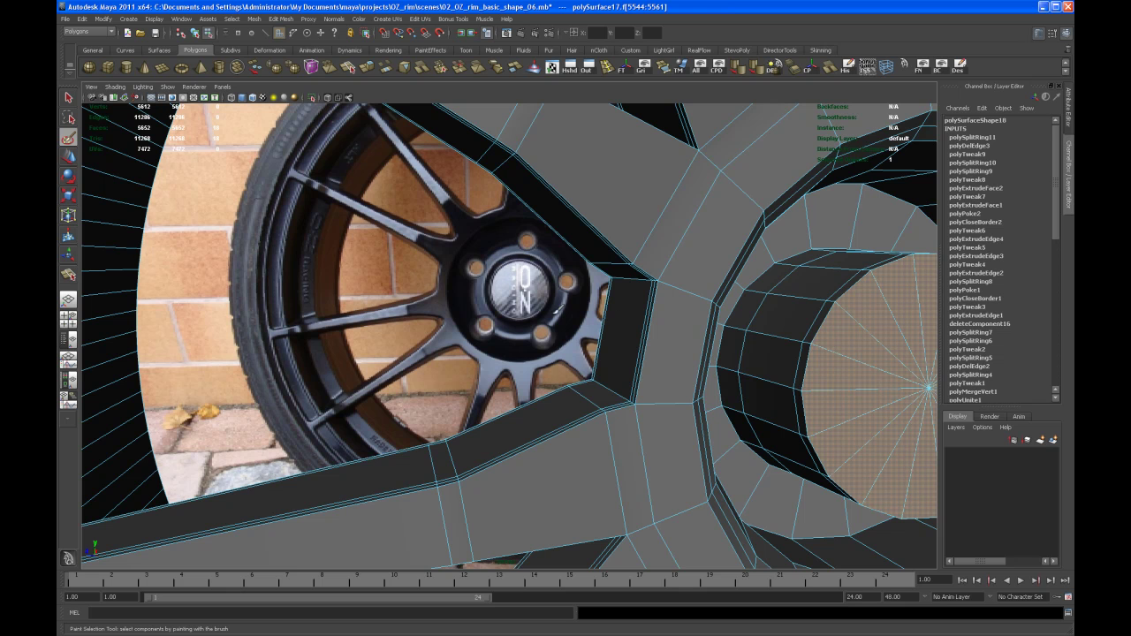
left_click_drag(558, 310, 664, 346, "alt")
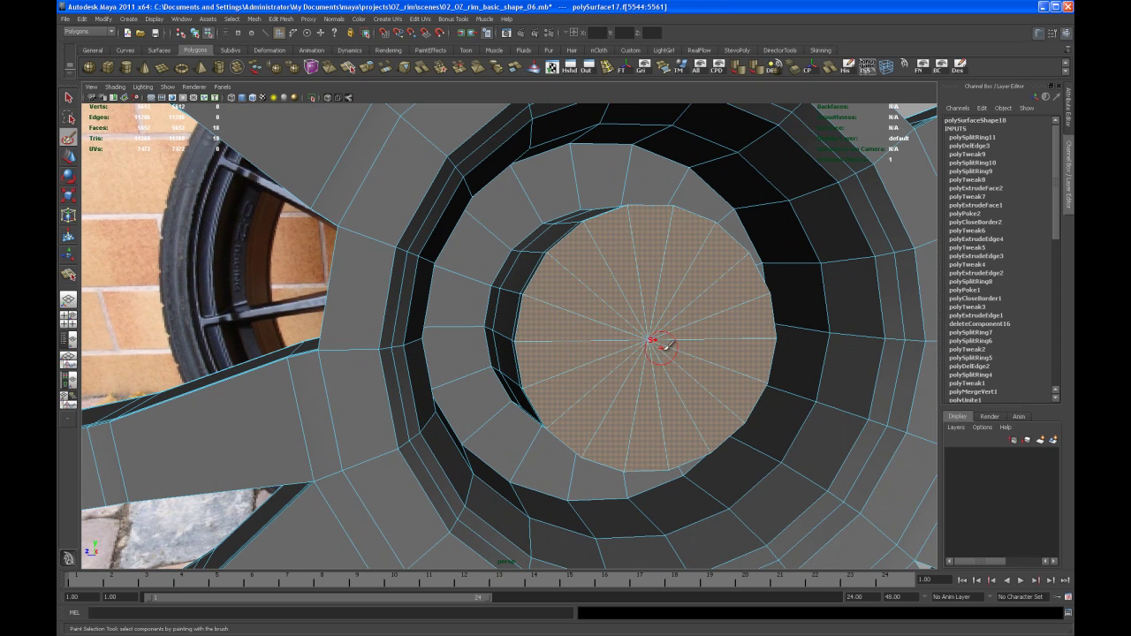
left_click(365, 68)
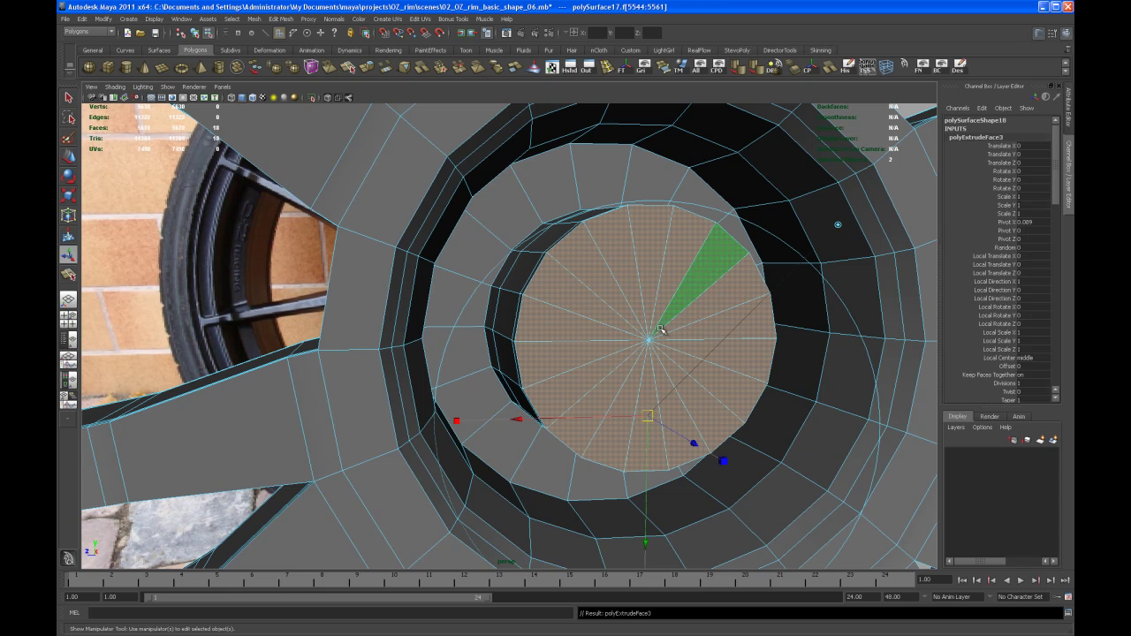
key("r")
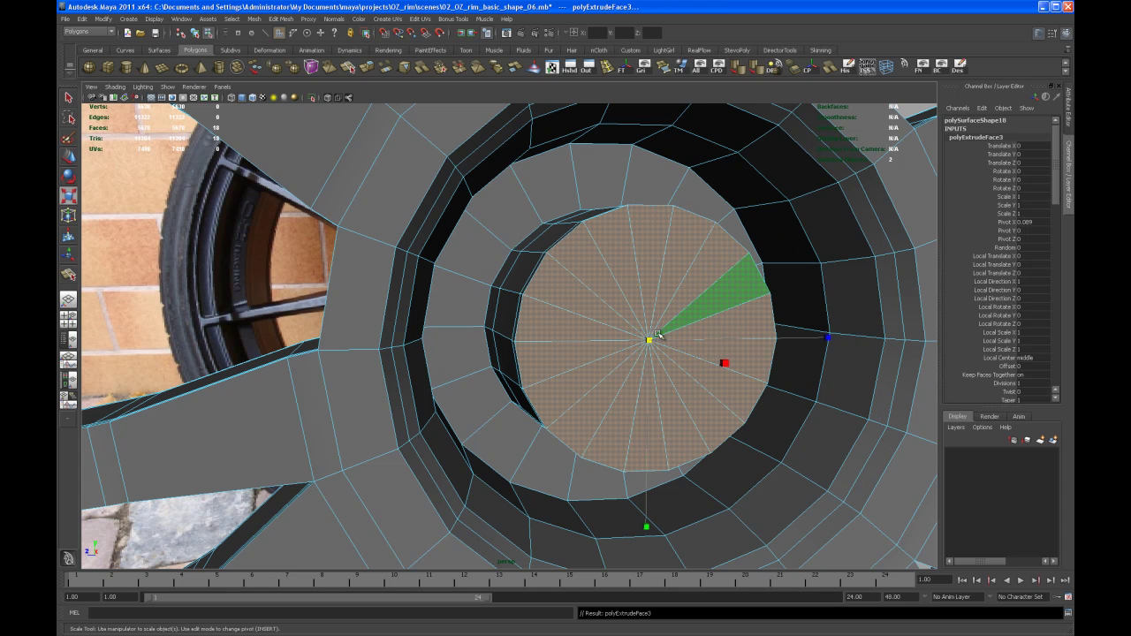
left_click_drag(649, 341, 658, 372)
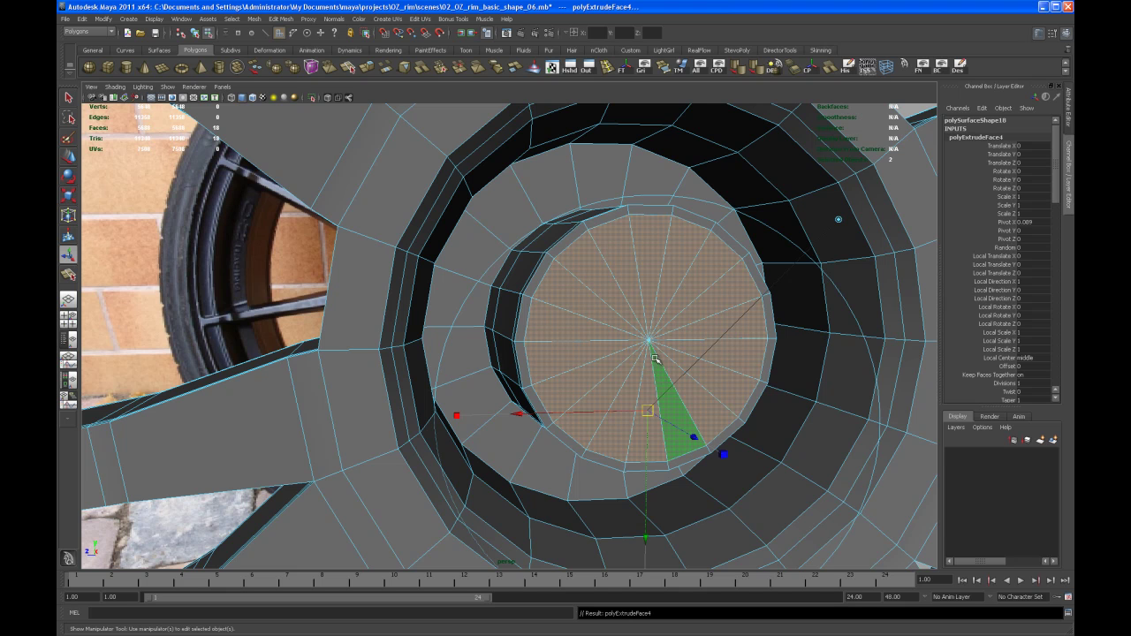
Step: Extrude the cap's inset faces again and push them slightly back into the cap along the hub axis
key("r")
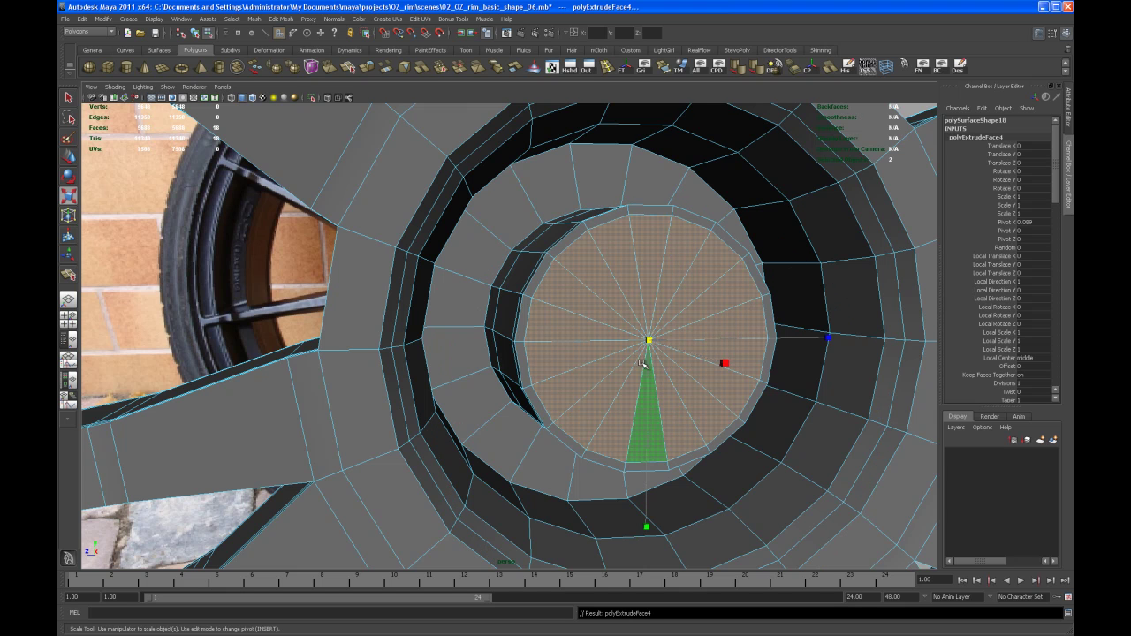
left_click_drag(643, 363, 619, 384, "alt")
key("w")
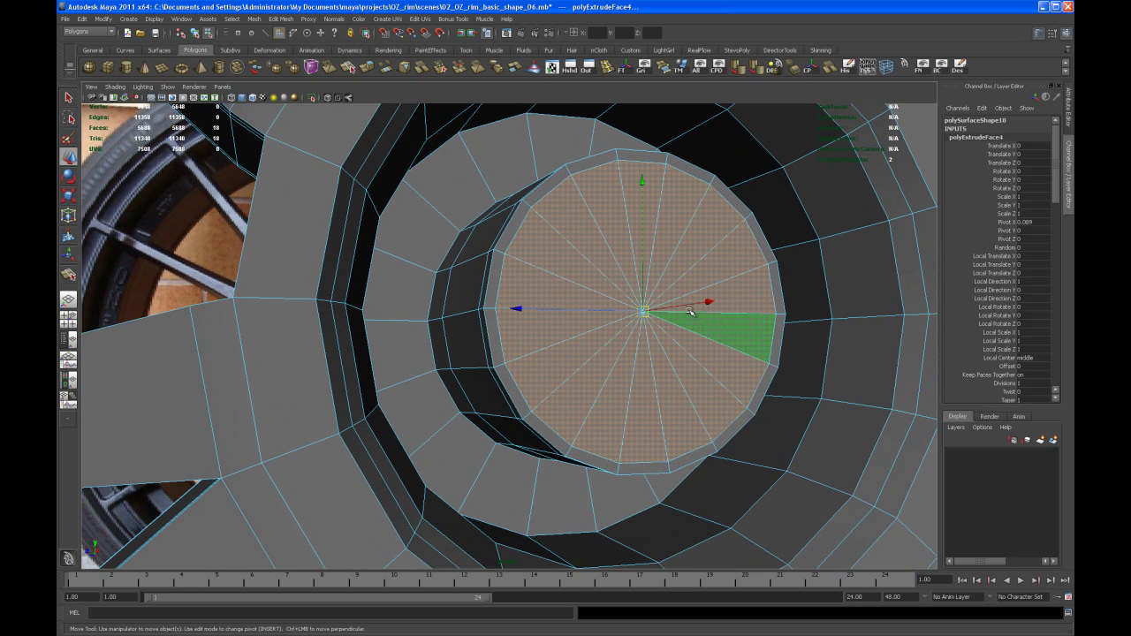
left_click_drag(710, 302, 703, 304)
Step: Inspect the recessed cap front in smoothed and low-poly display, comparing it with the wheel in the reference photo
right_click_drag(687, 313, 633, 310, "alt")
left_click_drag(633, 310, 607, 350, "alt")
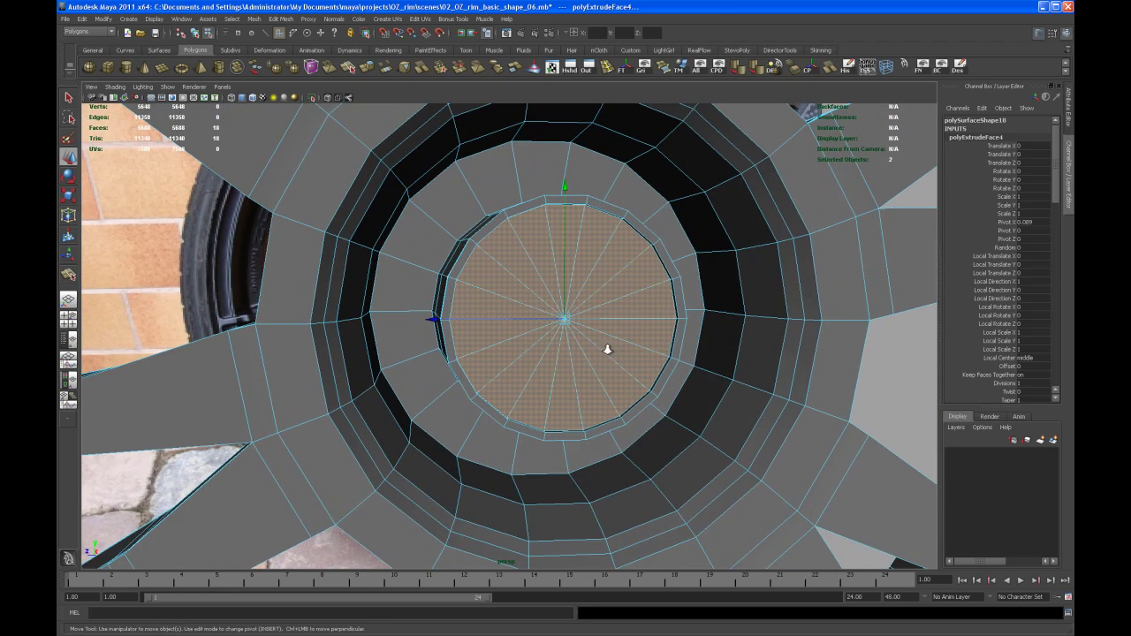
right_click_drag(621, 349, 637, 344)
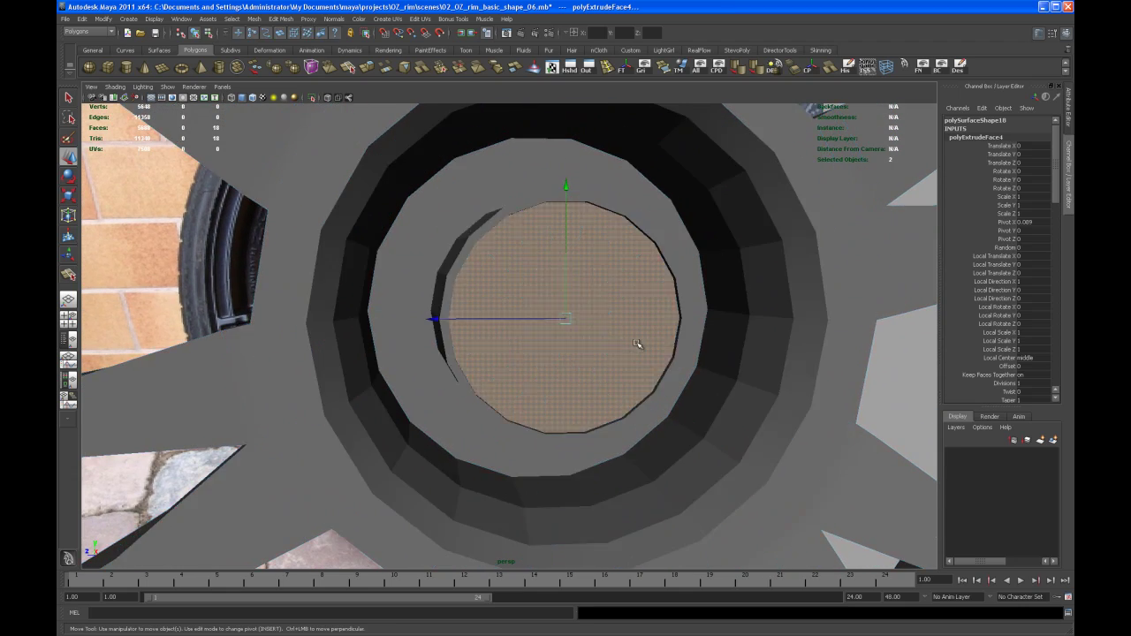
left_click(636, 348)
left_click_drag(634, 370, 654, 343, "alt")
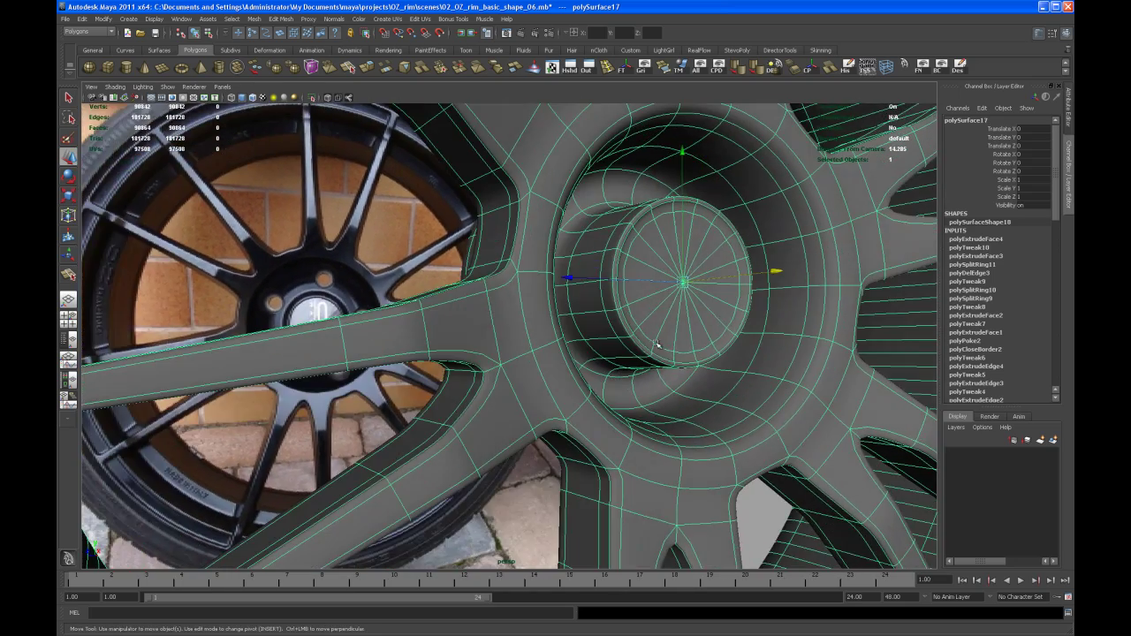
left_click(406, 236)
mouse_move(646, 304)
left_mouse_down("alt")
mouse_move(588, 308)
mouse_move(621, 323)
mouse_move(636, 315)
left_mouse_up("alt")
left_click(638, 317)
key("1")
middle_click_drag(620, 336, 557, 357, "alt")
scroll(552, 358, "up", 3)
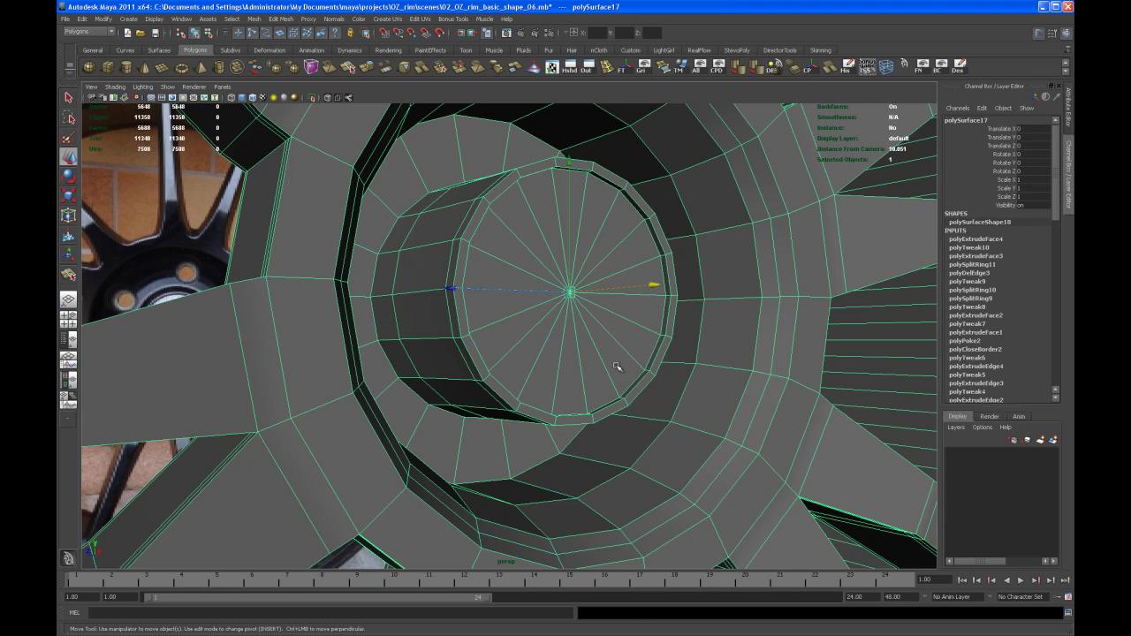
Step: Undo back to the recessed cap face selection, extrude those faces, and scale them very slightly inward
key("ctrl+z")
key("ctrl+z")
key("ctrl+z")
key("ctrl+z")
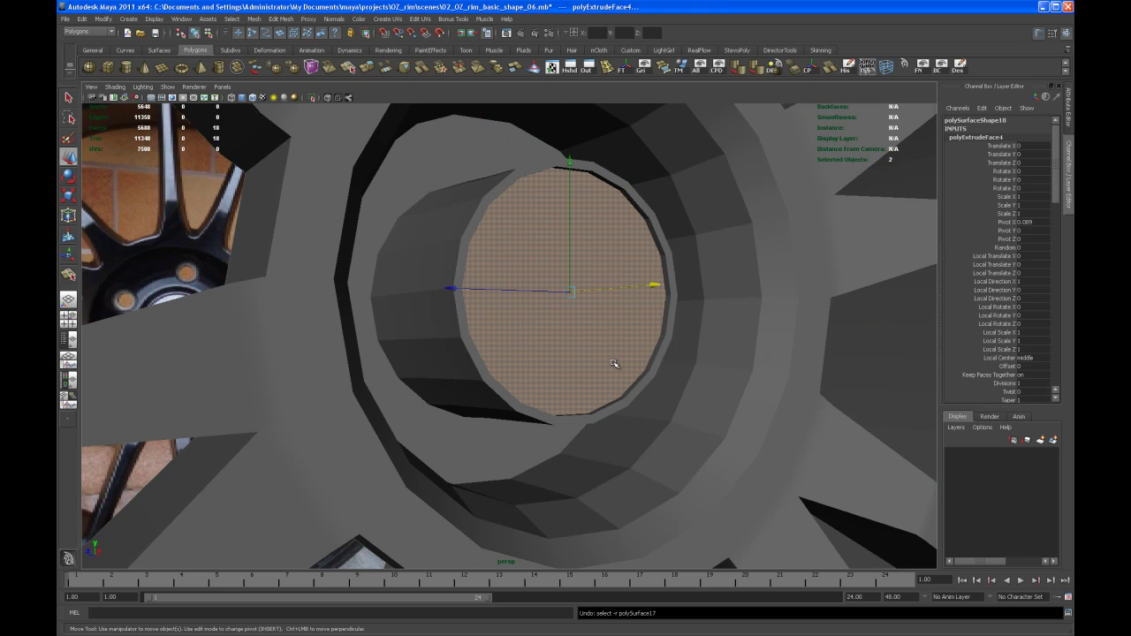
left_click_drag(603, 353, 576, 367, "alt")
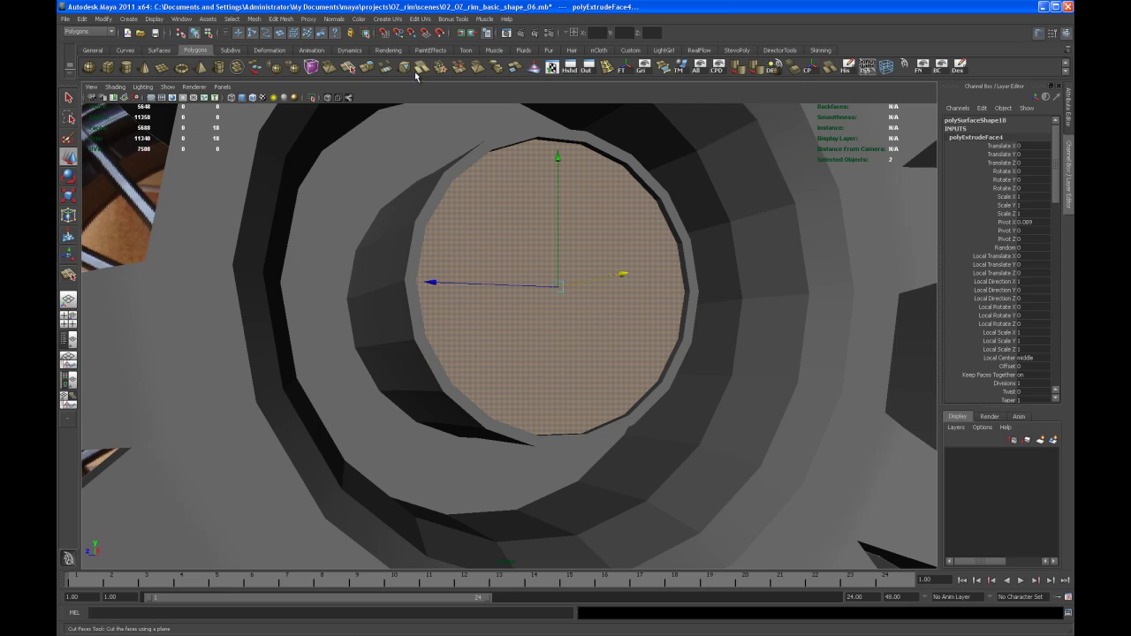
left_click(367, 68)
left_click_drag(544, 323, 527, 336, "alt")
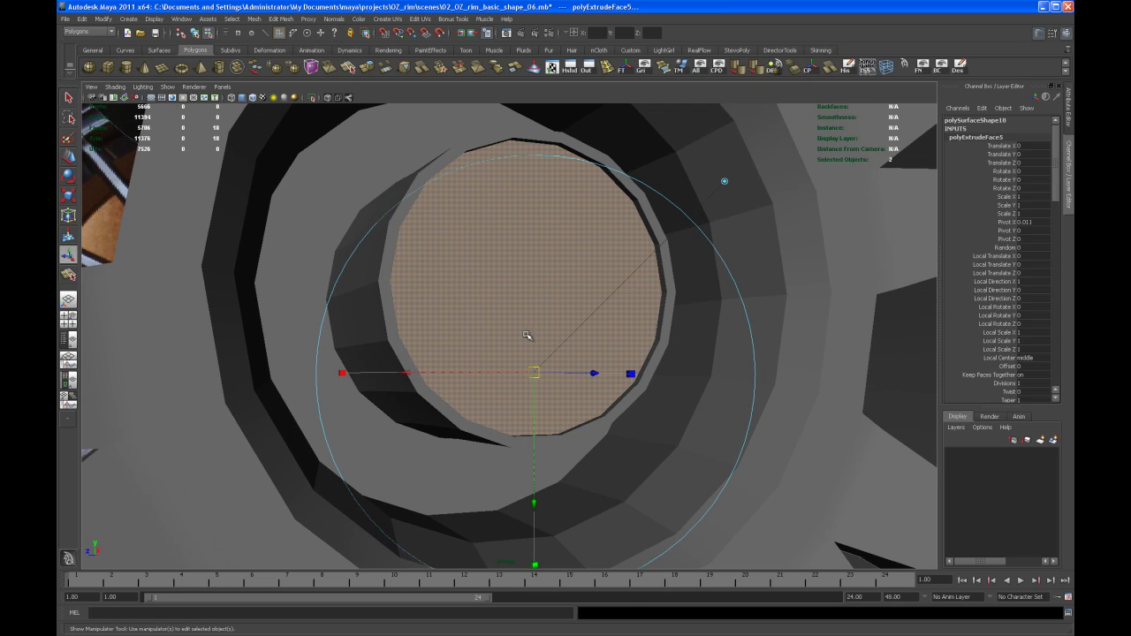
key("r")
left_click_drag(533, 286, 534, 289)
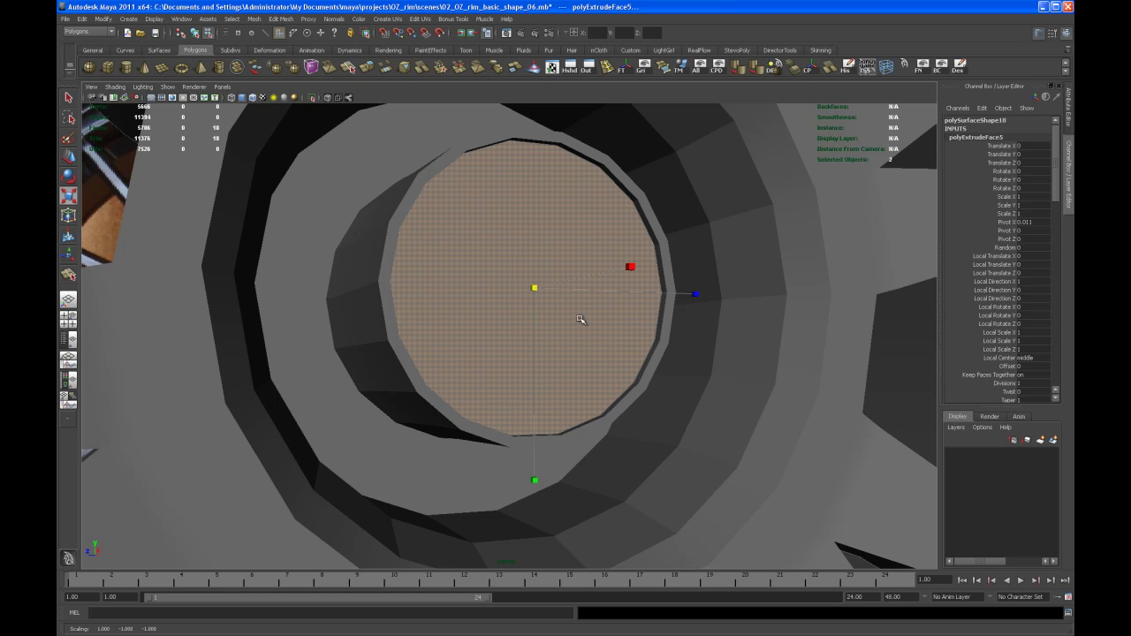
Step: Extrude the inner cap faces once more, move them slightly outward to leave a narrow groove, and preview the mesh smoothed
key("ctrl+e")
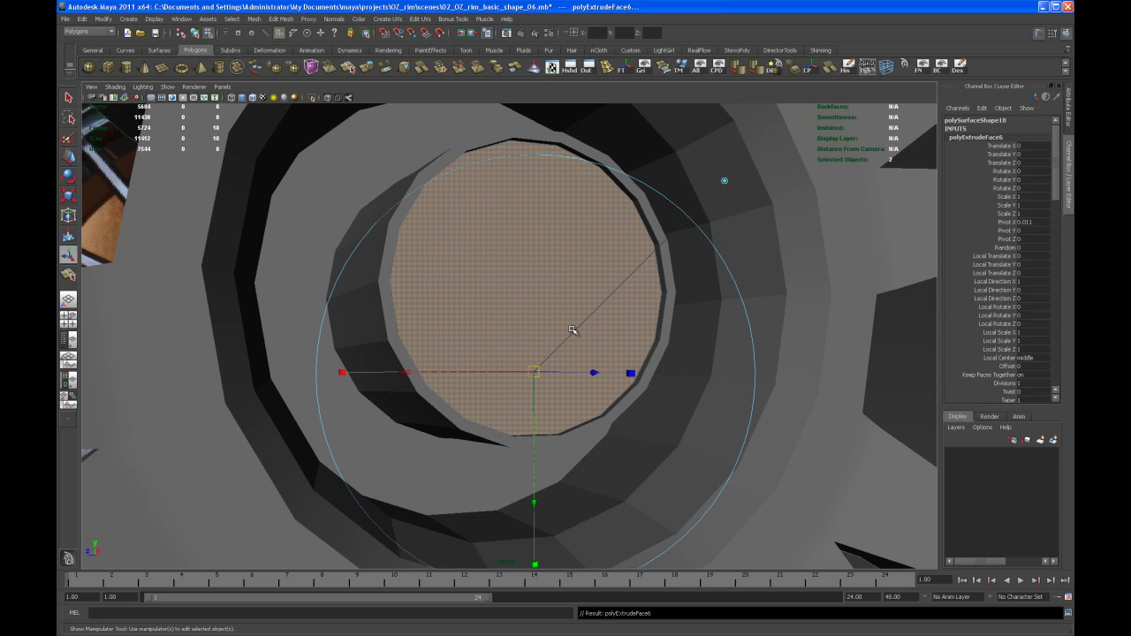
key("w")
left_click_drag(597, 346, 666, 262, "alt")
middle_click_drag(666, 262, 669, 263)
key("3")
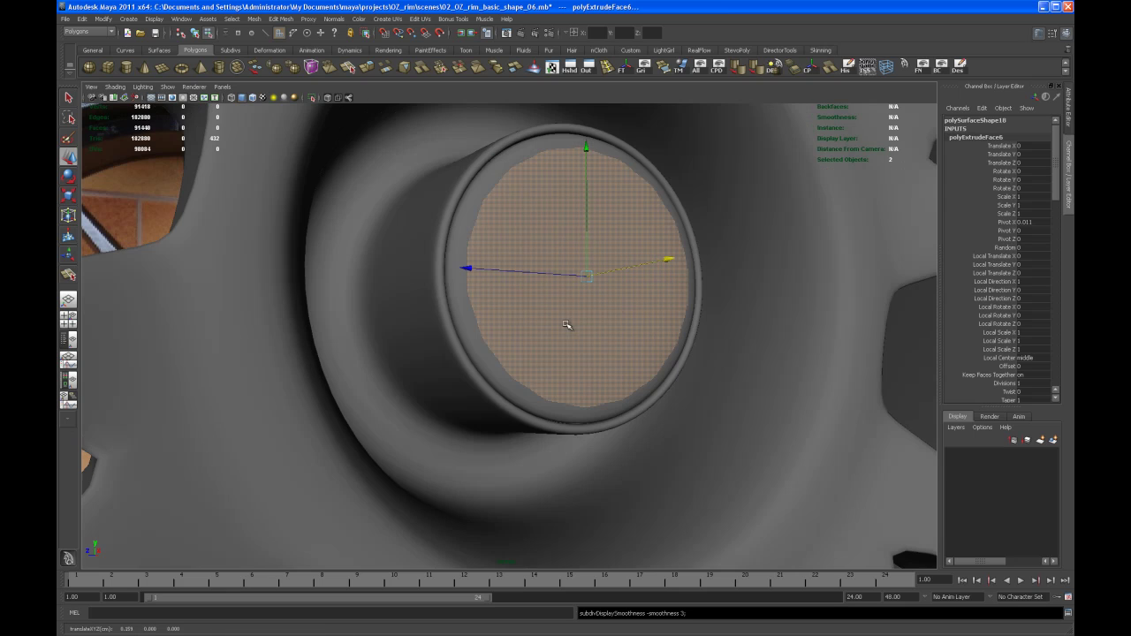
Step: Examine the grooved cap and the surrounding hub recess in smoothed preview from several angles
right_click_drag(544, 332, 549, 334)
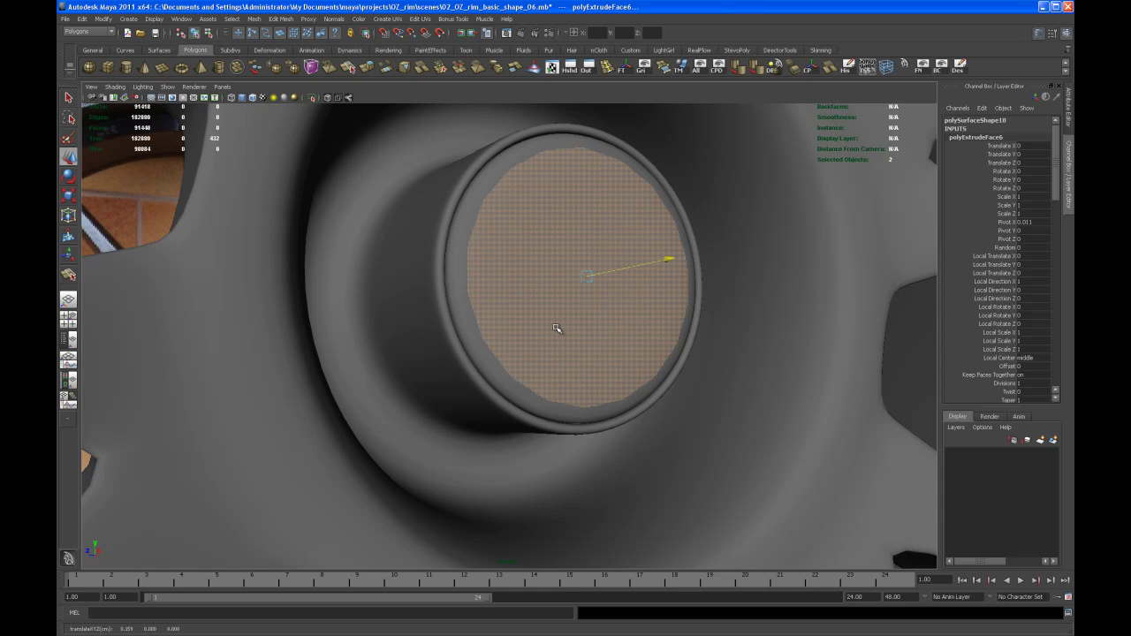
key("ctrl+z")
right_click_drag(482, 440, 505, 376)
left_click_drag(505, 376, 496, 422, "alt")
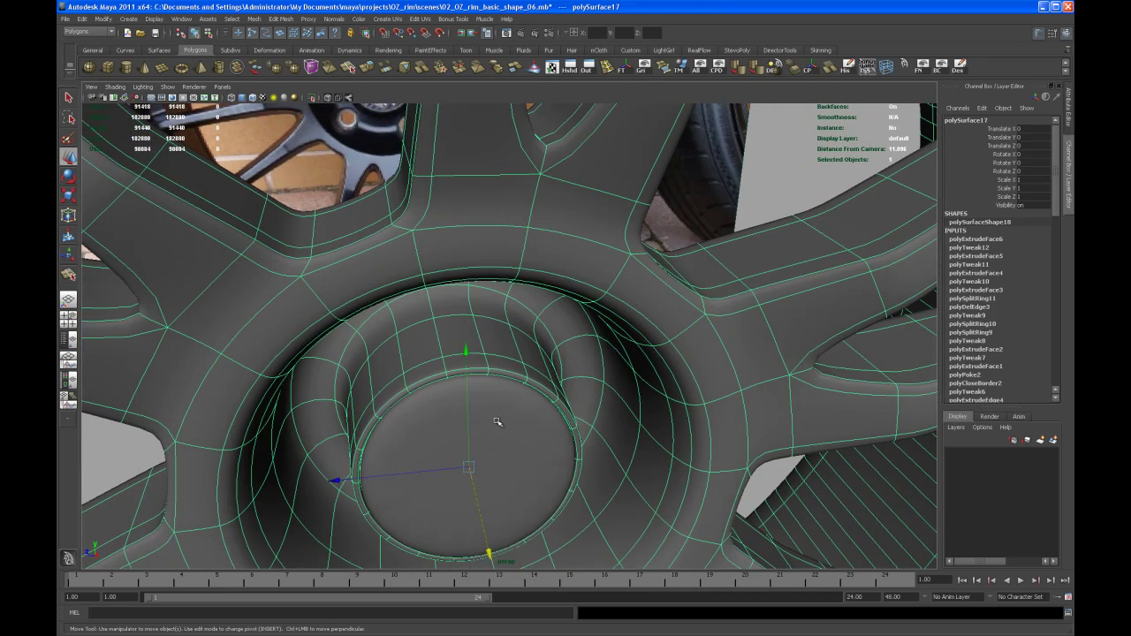
right_click_drag(497, 422, 531, 401)
left_click(697, 222)
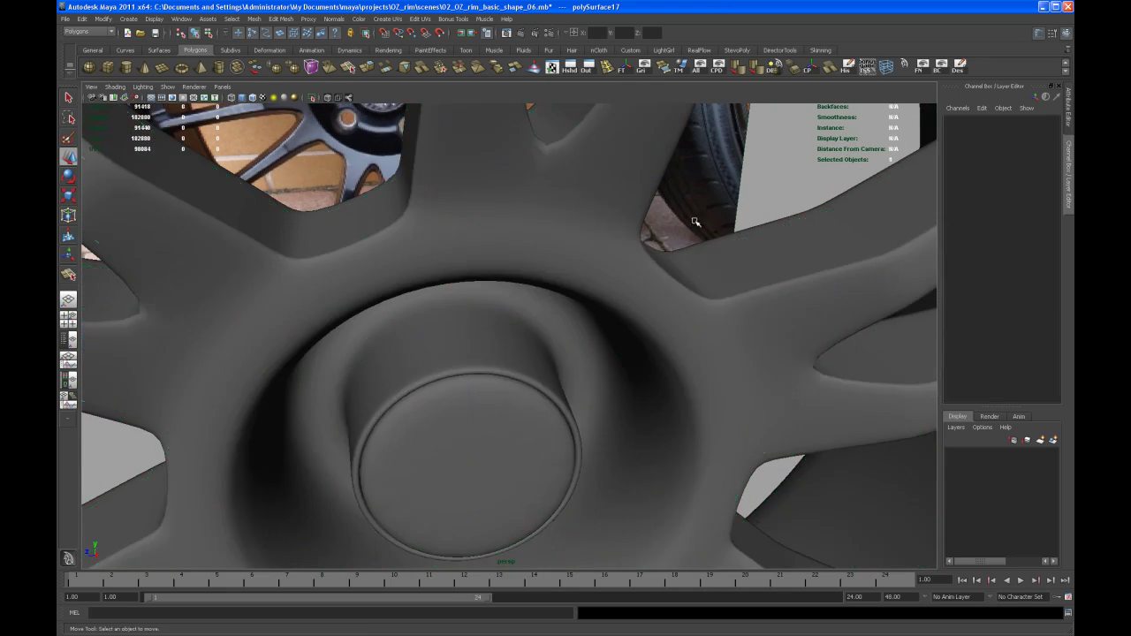
left_click_drag(621, 303, 638, 277, "alt")
right_click_drag(639, 277, 565, 265, "alt")
left_click_drag(567, 265, 574, 325, "alt")
Step: Insert an edge loop midway around the cap's narrow outer border and move it slightly outward along the hub axis
left_click(568, 333)
key("1")
right_click_drag(574, 325, 561, 431, "alt")
left_click_drag(562, 430, 533, 383, "alt")
scroll(533, 382, "up", 2)
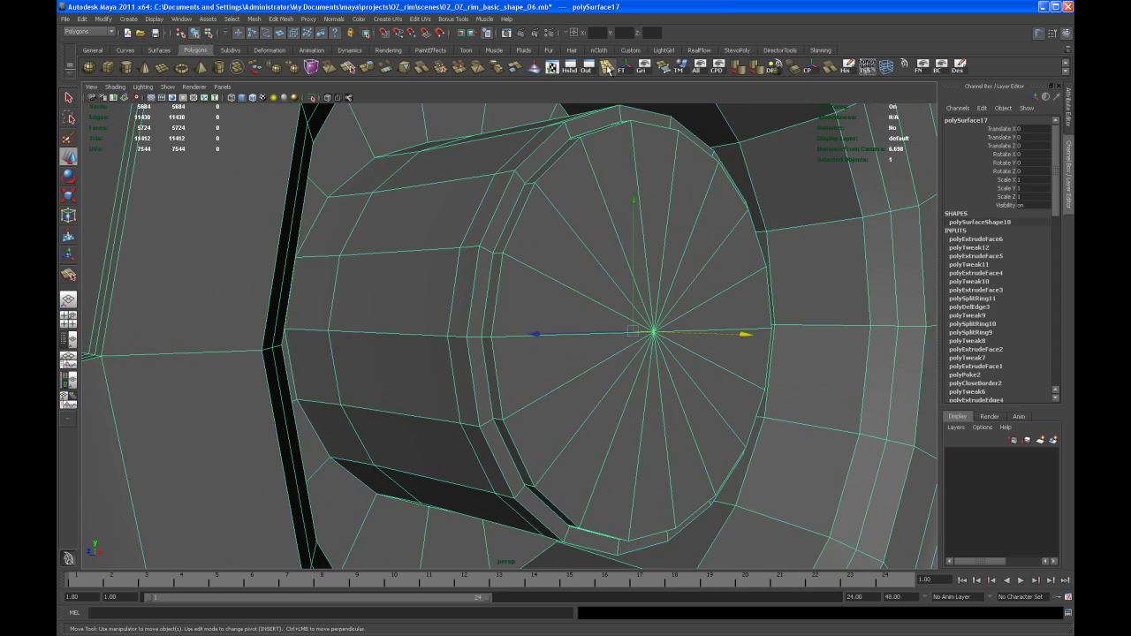
left_click(607, 68)
left_click(475, 339)
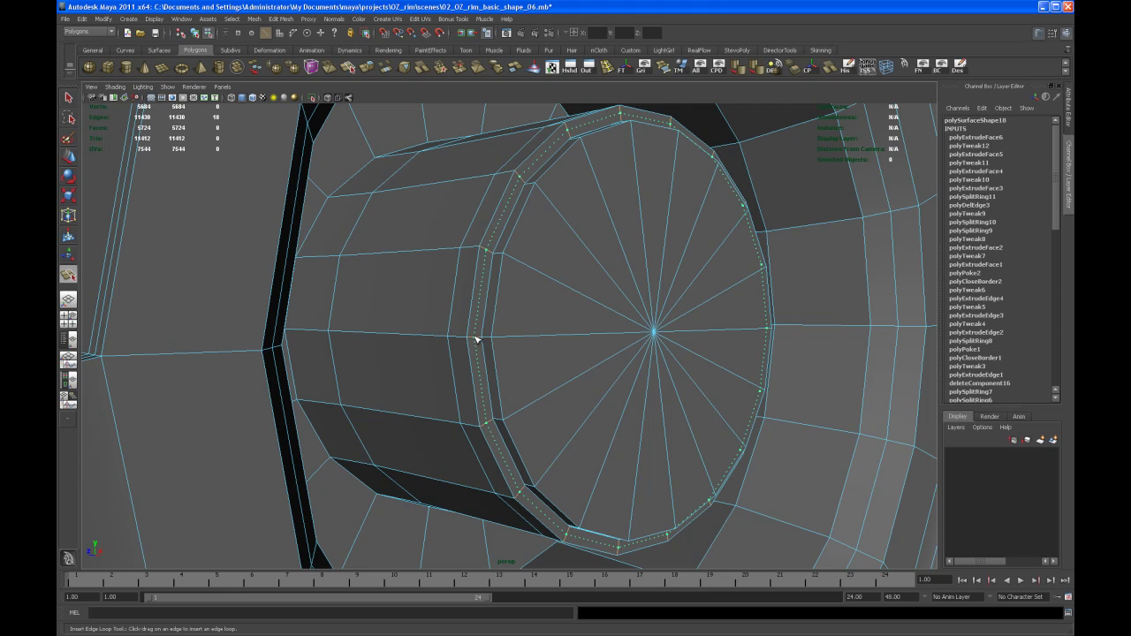
key("w")
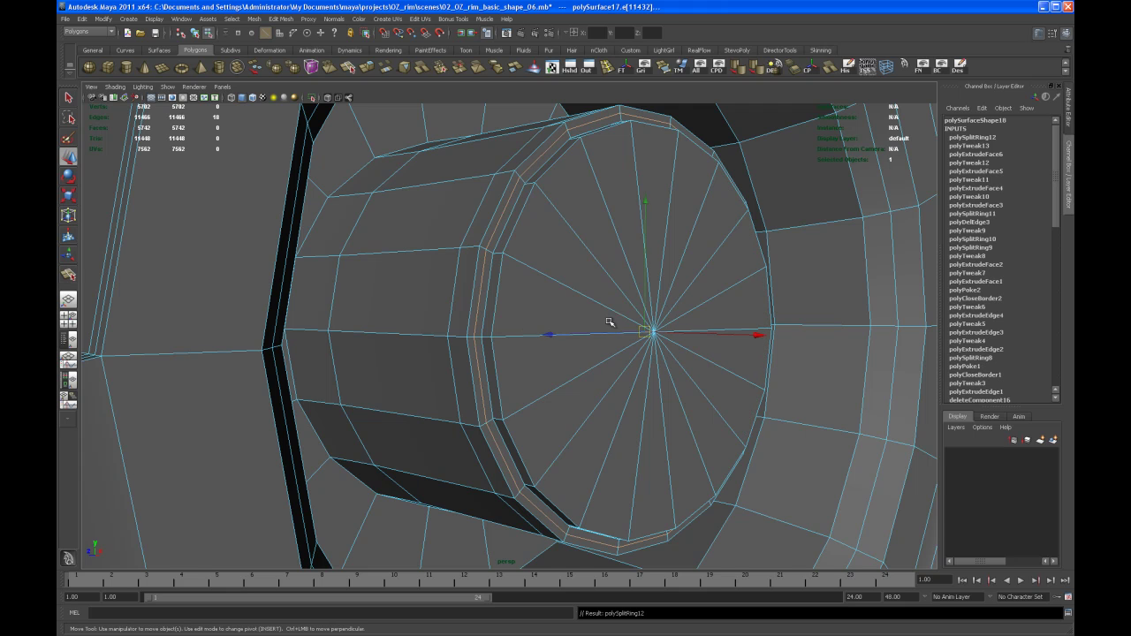
left_click_drag(759, 336, 759, 336)
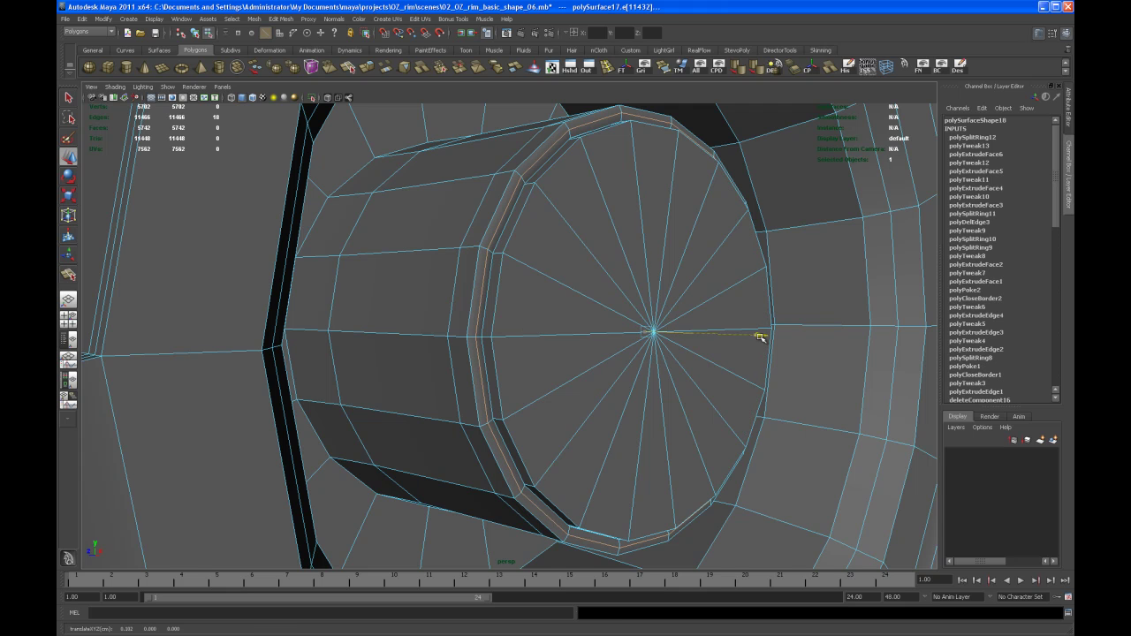
Step: Examine the smoothed cap border and the whole rim from several angles, comparing them with the reference photo
key("3")
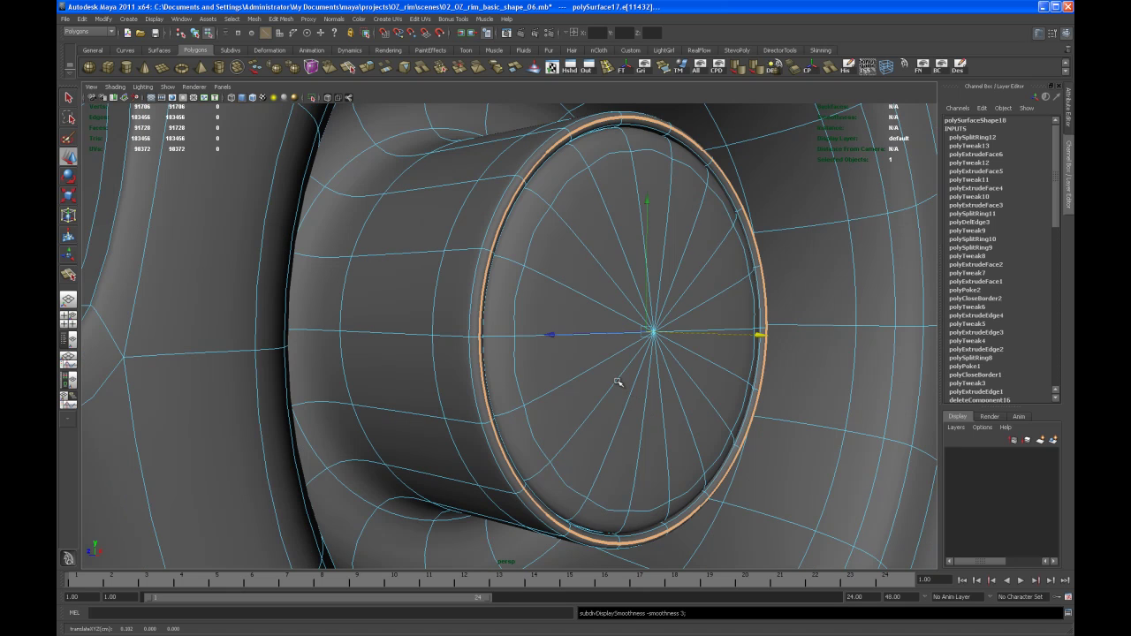
right_click_drag(618, 383, 634, 371)
middle_click_drag(629, 376, 624, 406, "alt")
right_click_drag(624, 406, 593, 381, "alt")
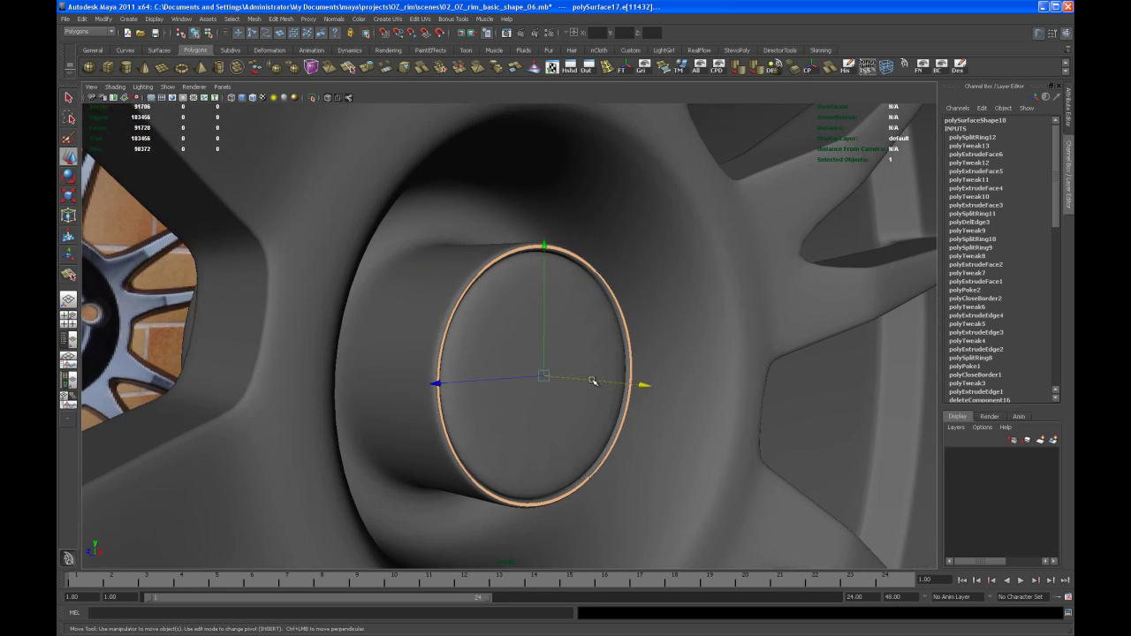
left_click_drag(593, 381, 519, 397, "alt")
left_click(737, 261)
right_click_drag(738, 261, 514, 285, "alt")
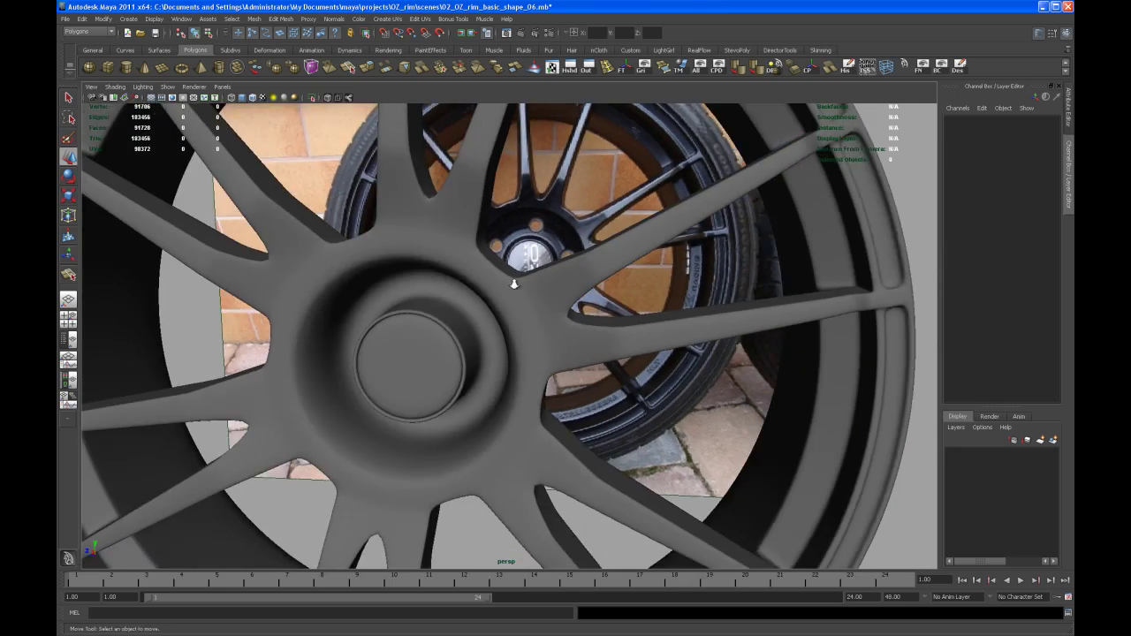
scroll(514, 284, "down", 6)
left_click_drag(514, 284, 552, 392, "alt")
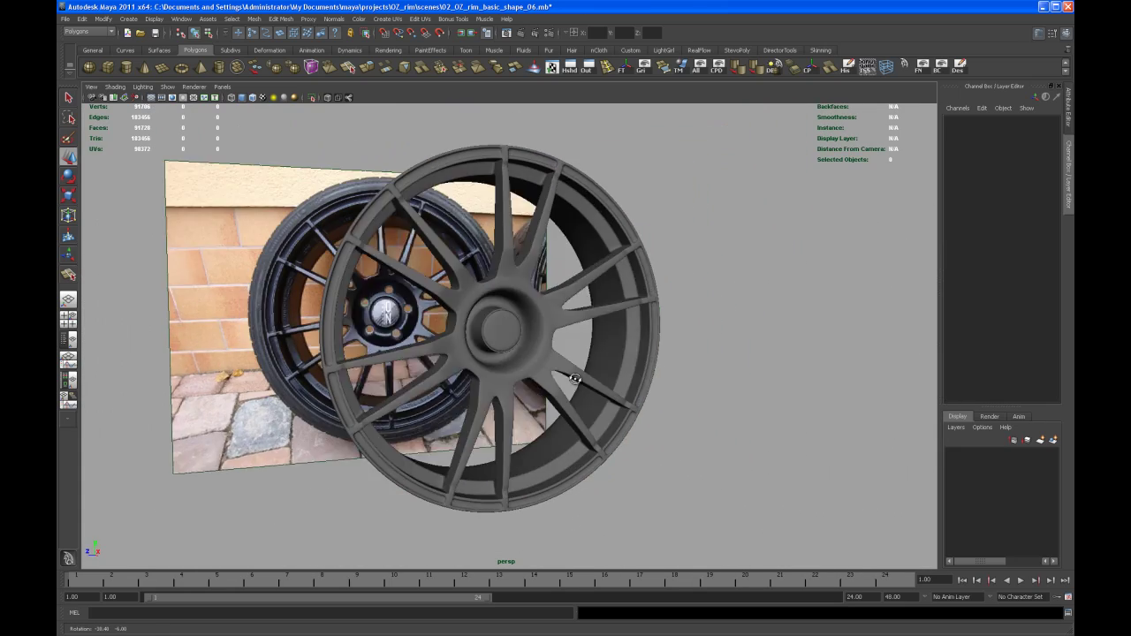
right_click_drag(500, 383, 567, 373, "alt")
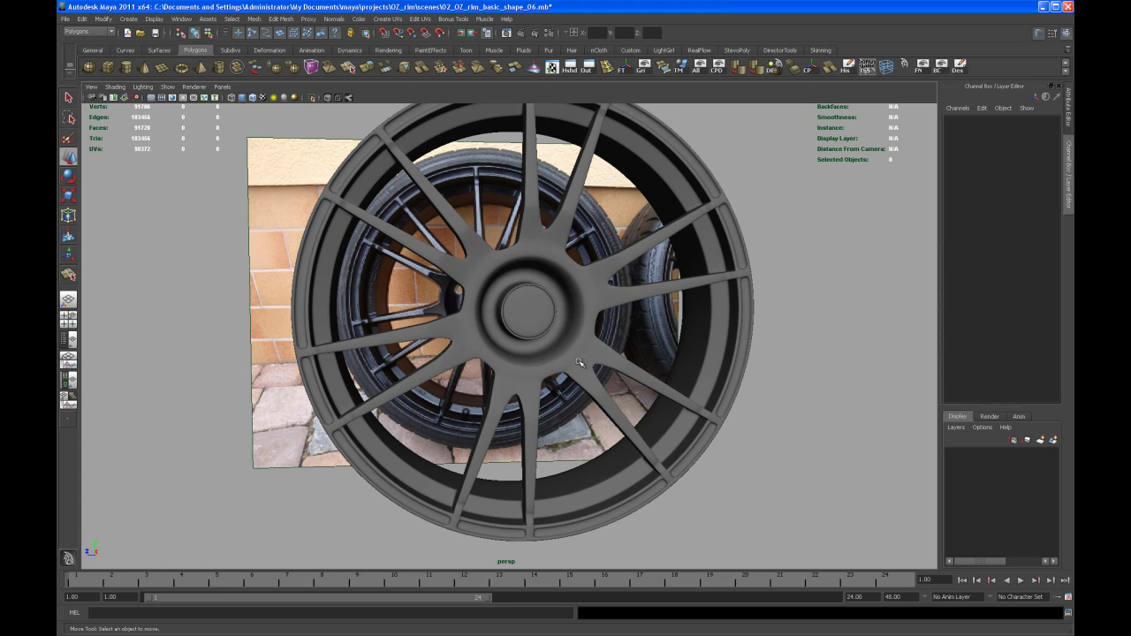
mouse_move(575, 362)
left_mouse_down("alt")
mouse_move(599, 366)
mouse_move(564, 391)
mouse_move(569, 375)
left_mouse_up("alt")
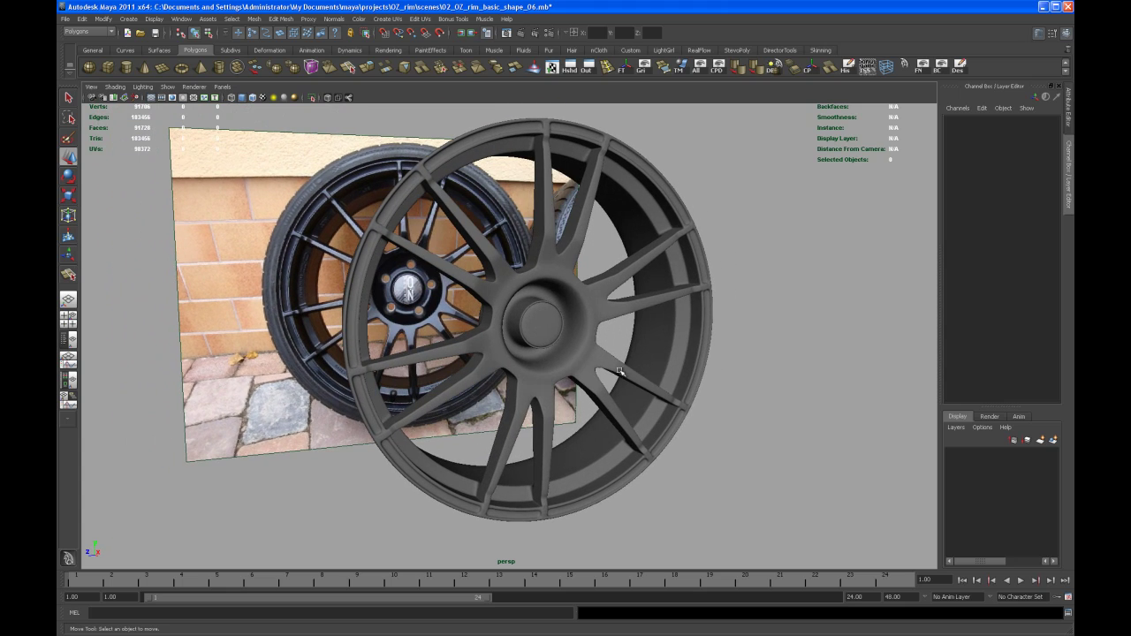
left_click_drag(591, 461, 579, 411, "alt")
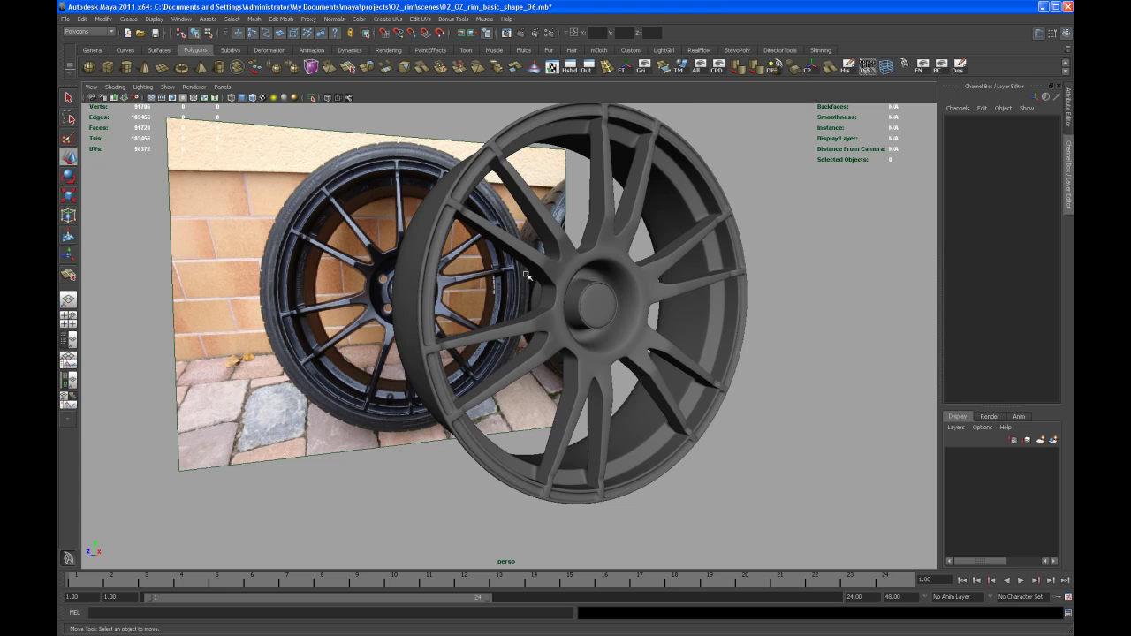
left_click_drag(525, 275, 457, 322, "alt")
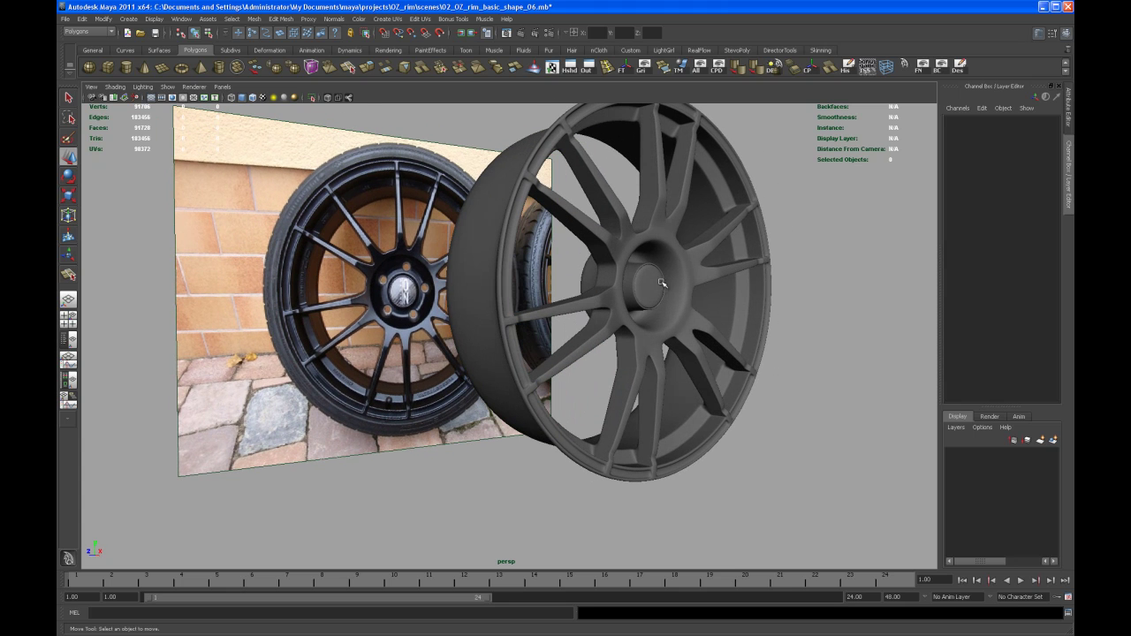
left_click_drag(662, 283, 535, 382, "alt")
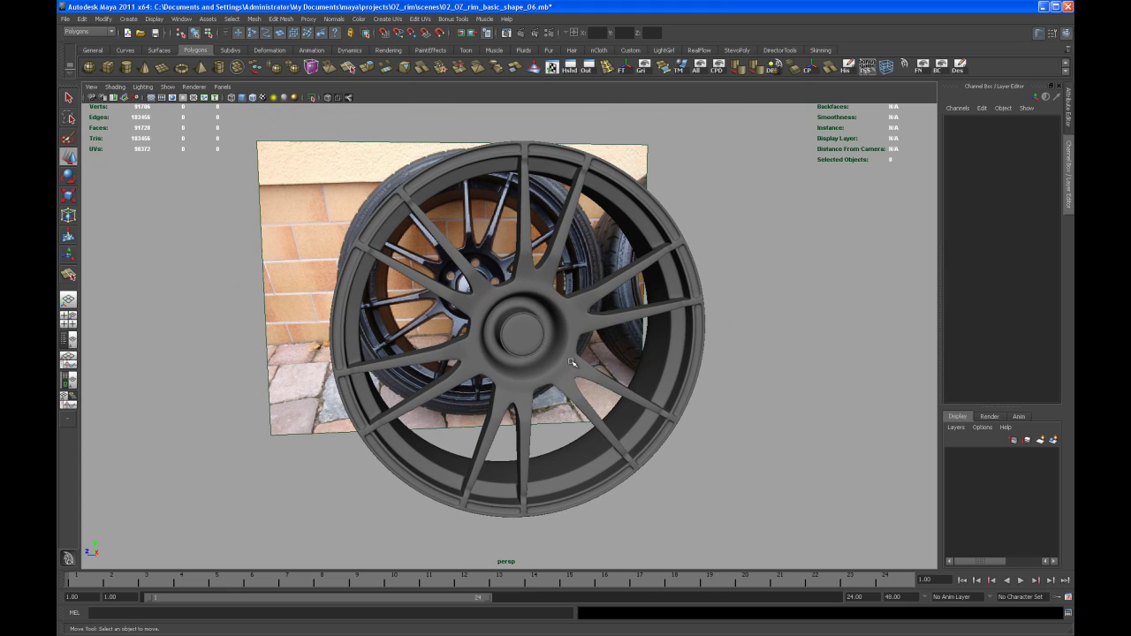